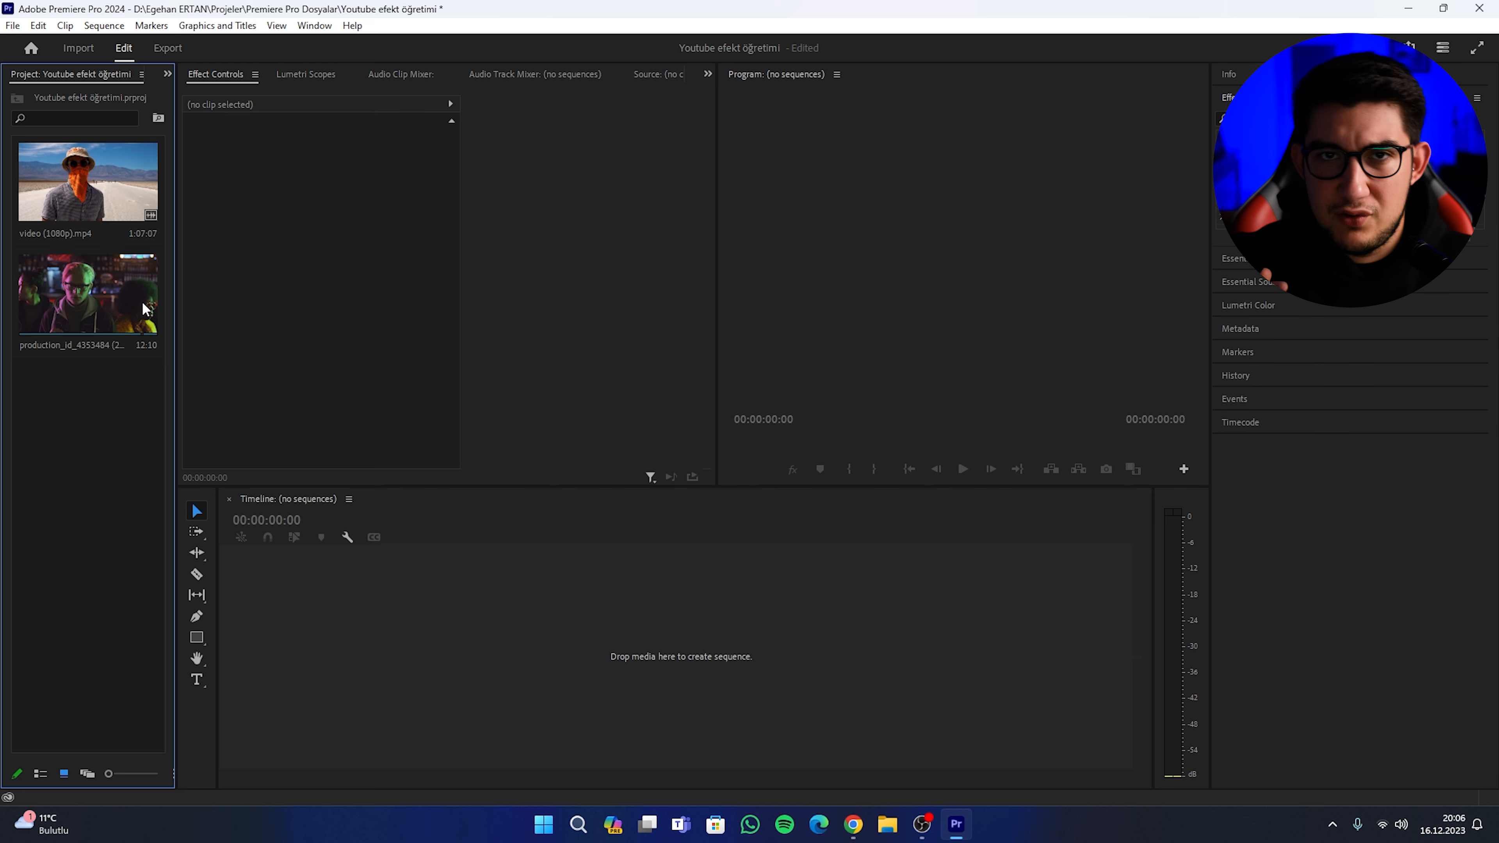
# - Create a sequence from the production_id_4353484 clip and split the clip in the timeline a little after 5 seconds
pyautogui.moveTo(145, 308); pyautogui.dragTo(351, 659)
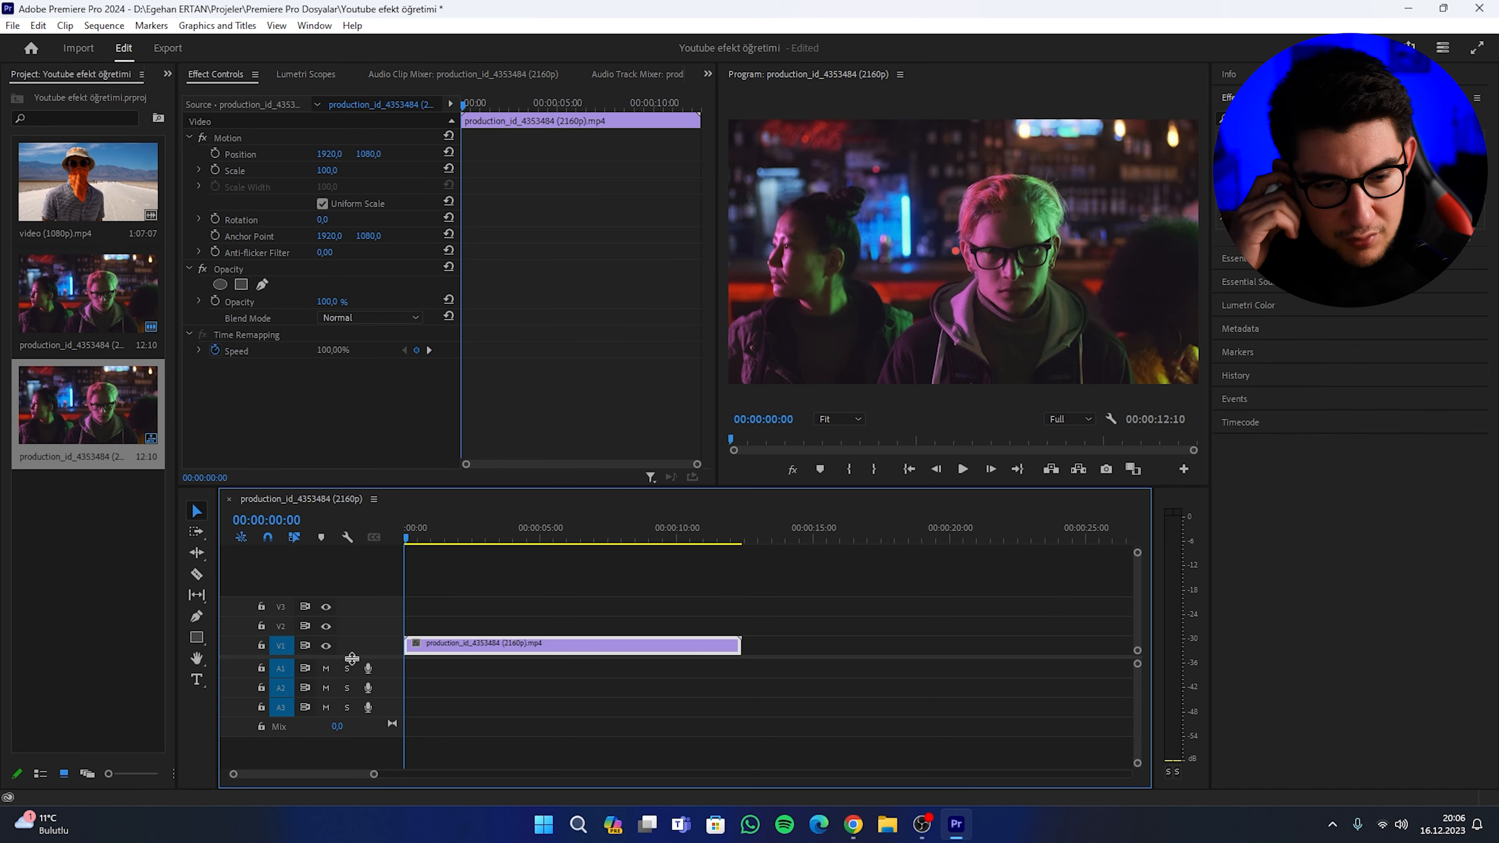
pyautogui.moveTo(408, 537); pyautogui.dragTo(538, 552)
pyautogui.press('c')
pyautogui.click(553, 642)
pyautogui.press('v')
# - Replace the second part of the clip with an After Effects composition and save the After Effects project as 333333
pyautogui.click(530, 631)
pyautogui.click(587, 641)
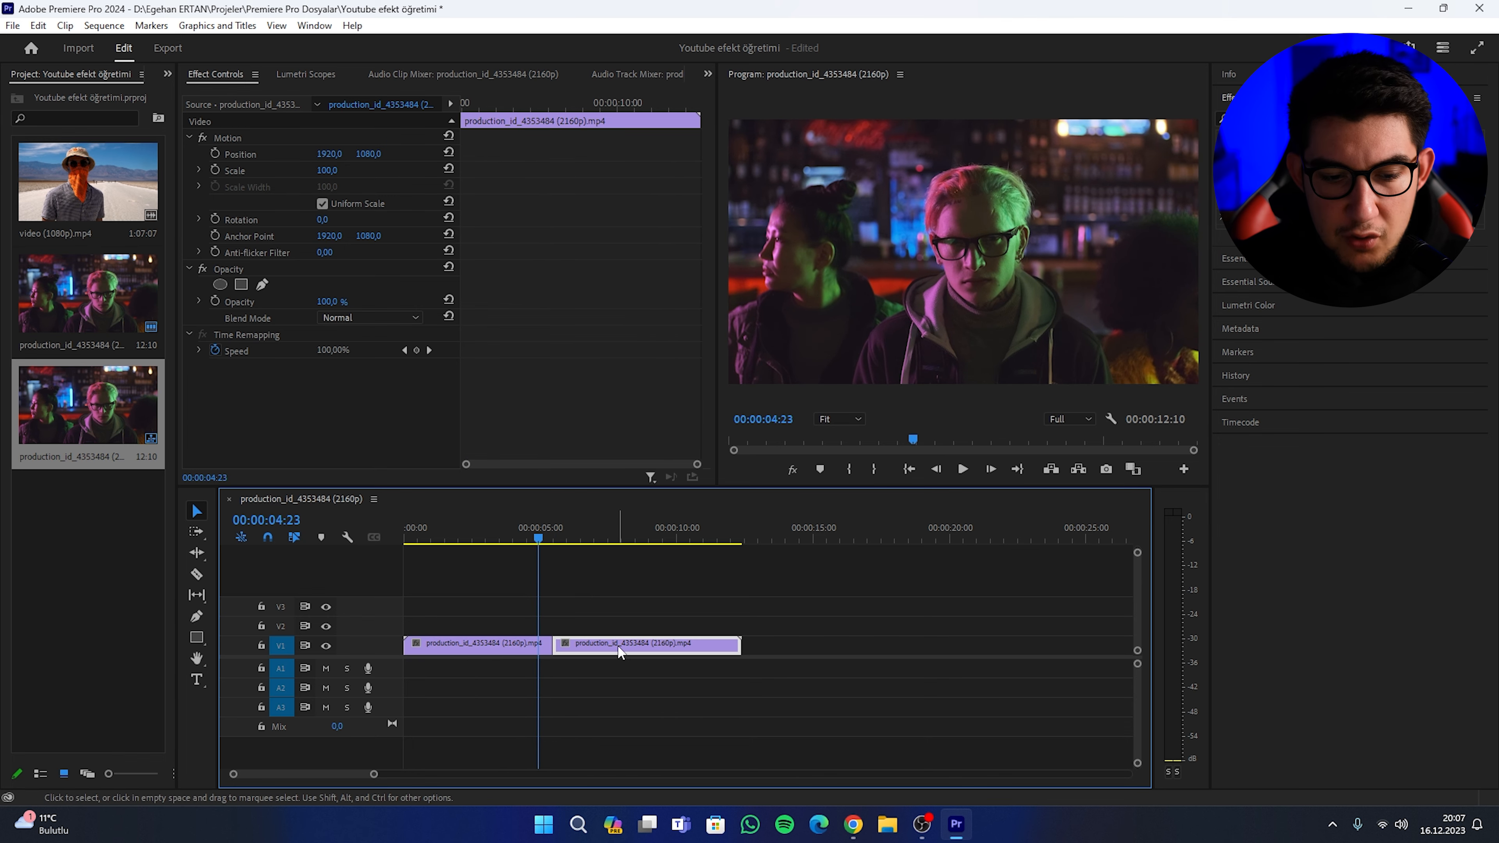
pyautogui.rightClick(586, 641)
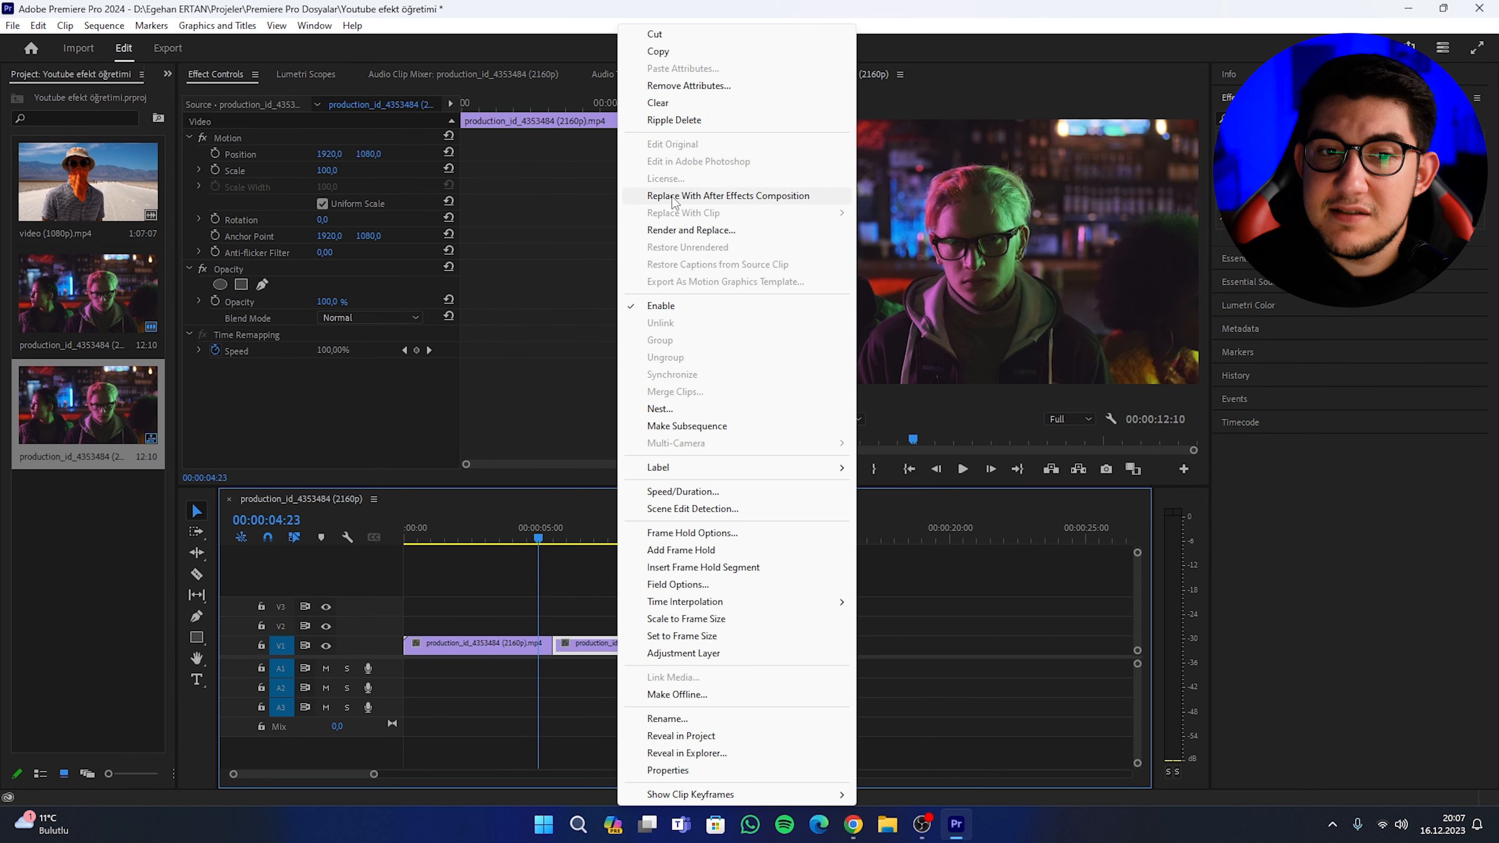
pyautogui.click(755, 196)
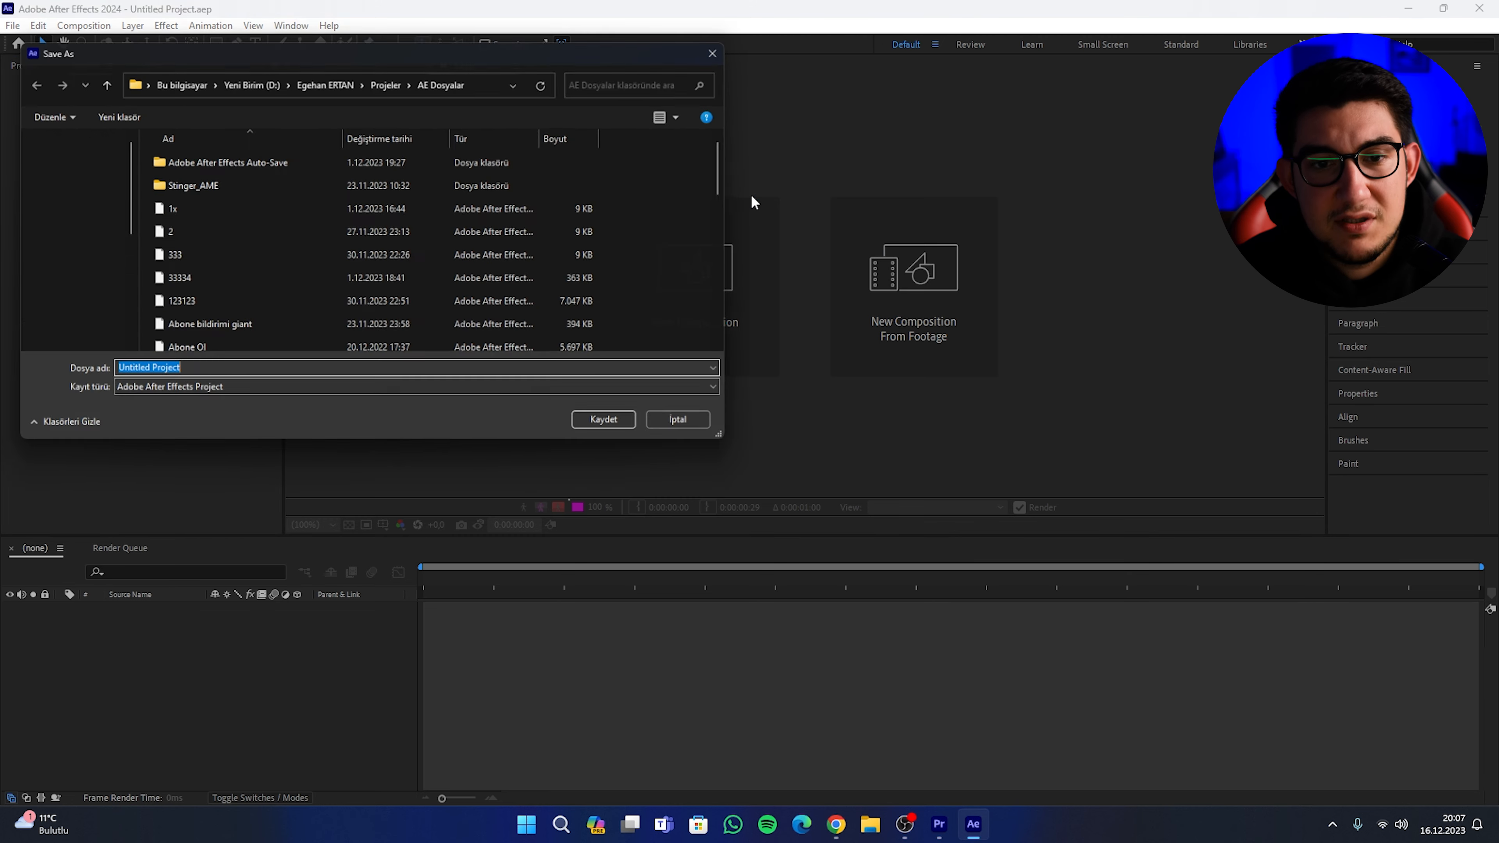
pyautogui.write('333333')
pyautogui.press('Return')
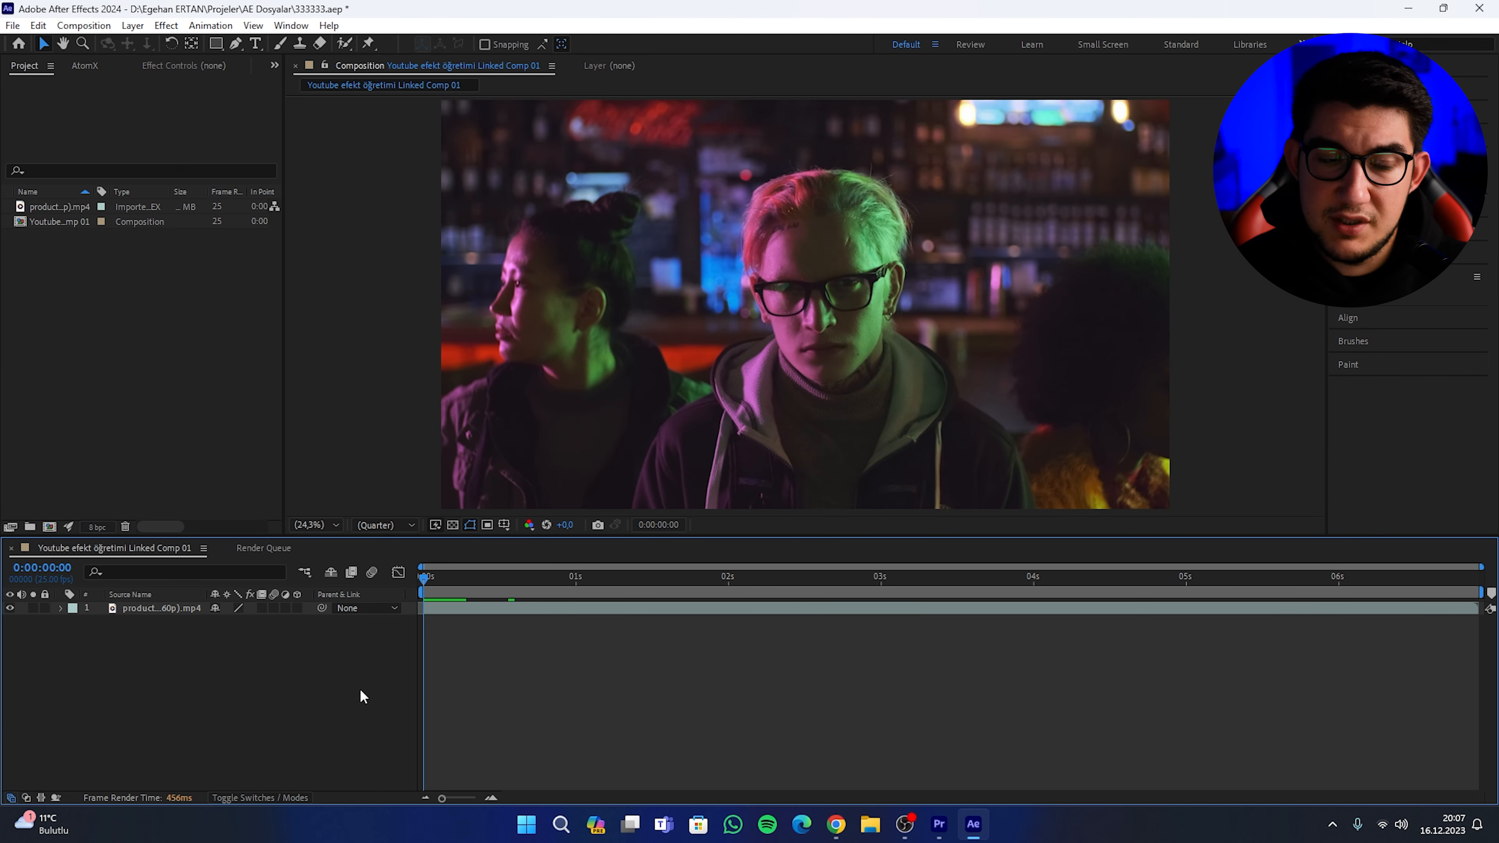
# - Duplicate the footage layer and isolate the man with glasses on the upper copy with a Roto Brush stroke
pyautogui.click(156, 607)
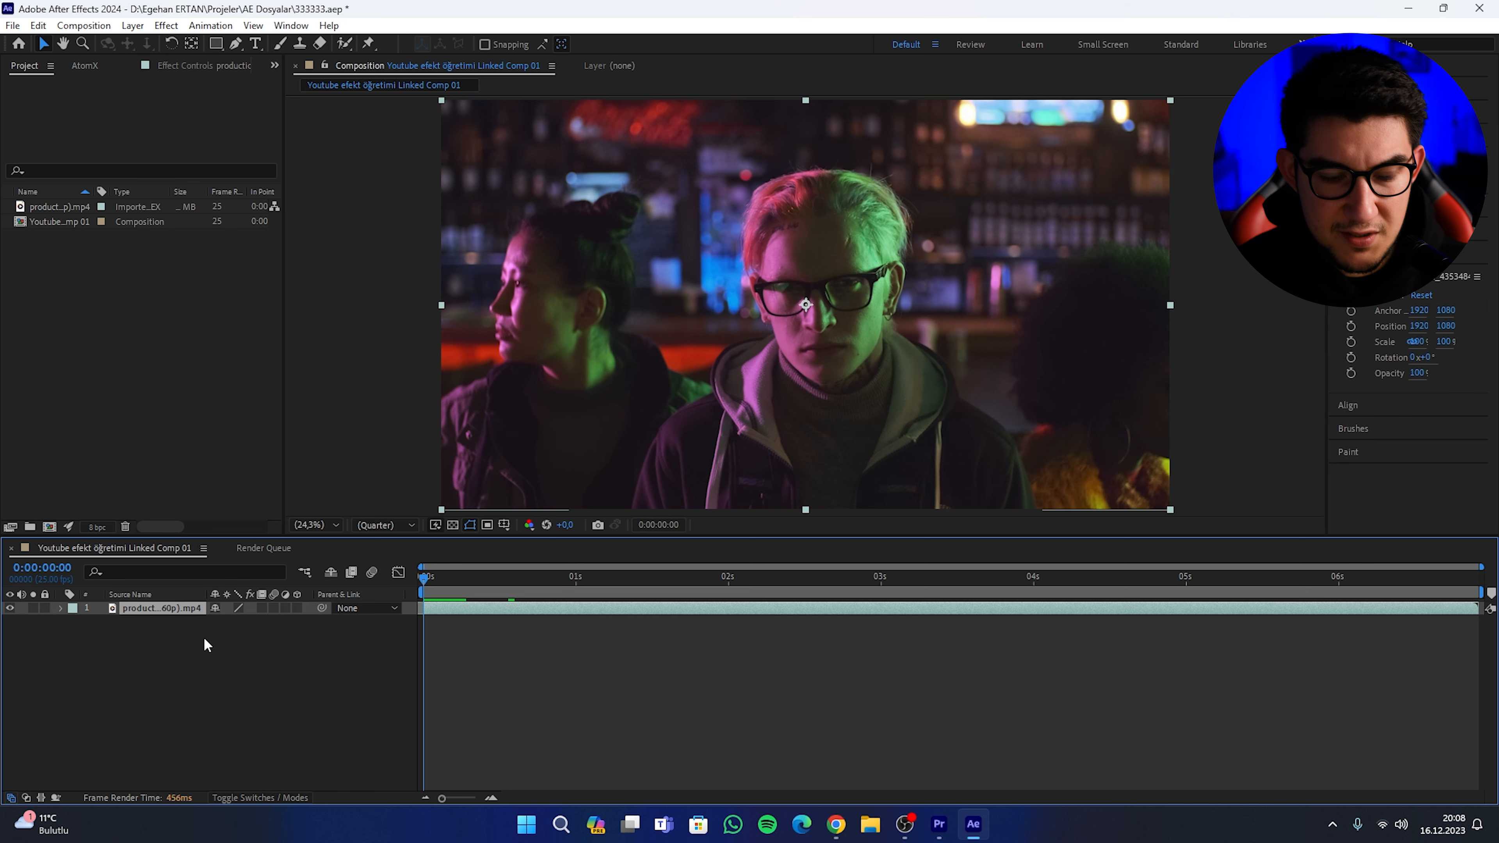
pyautogui.hotkey('ctrl', 'd')
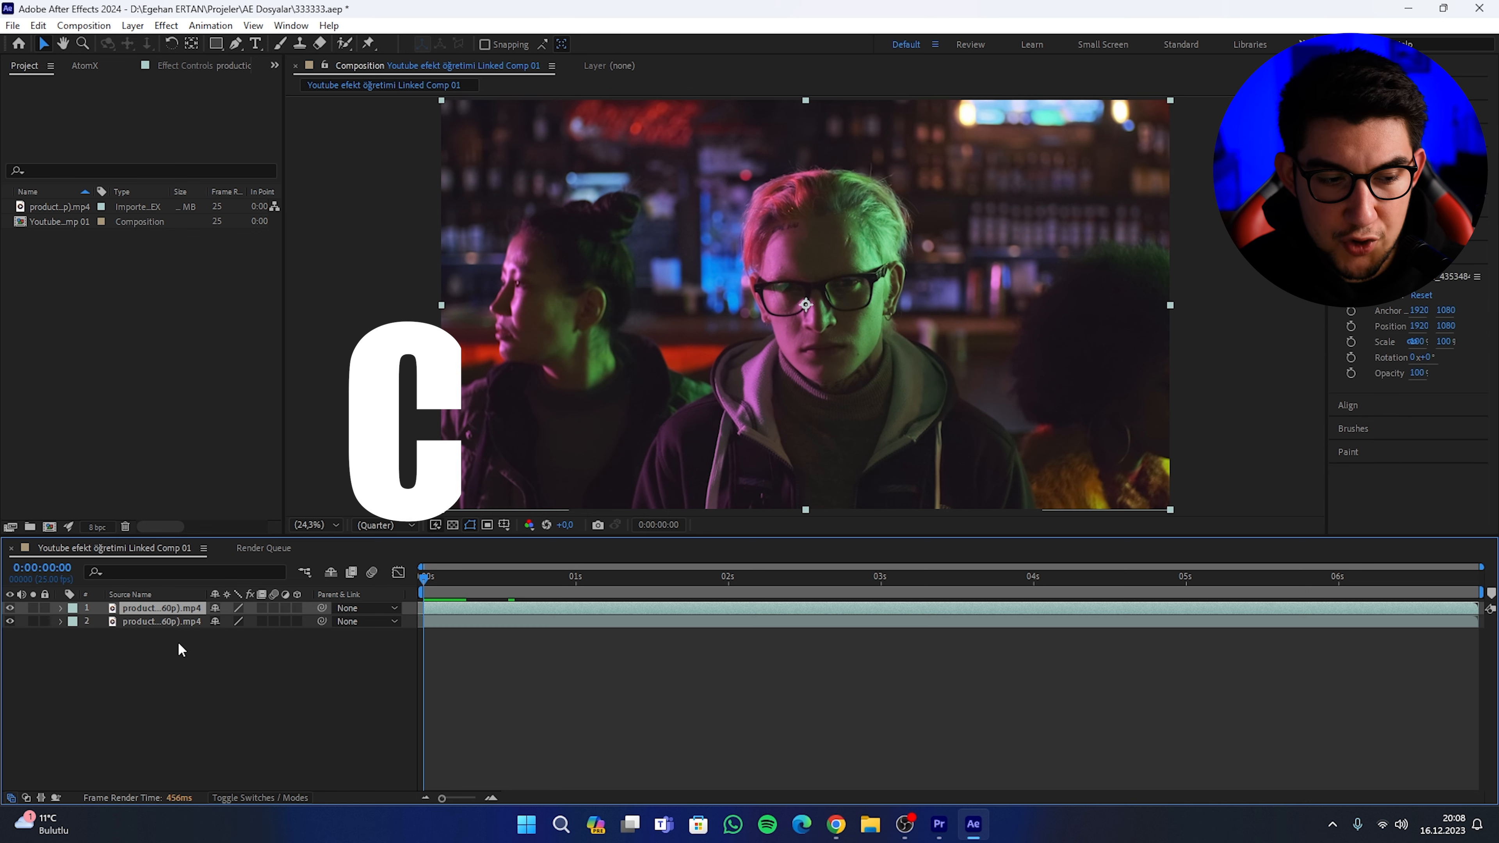
pyautogui.doubleClick(148, 606)
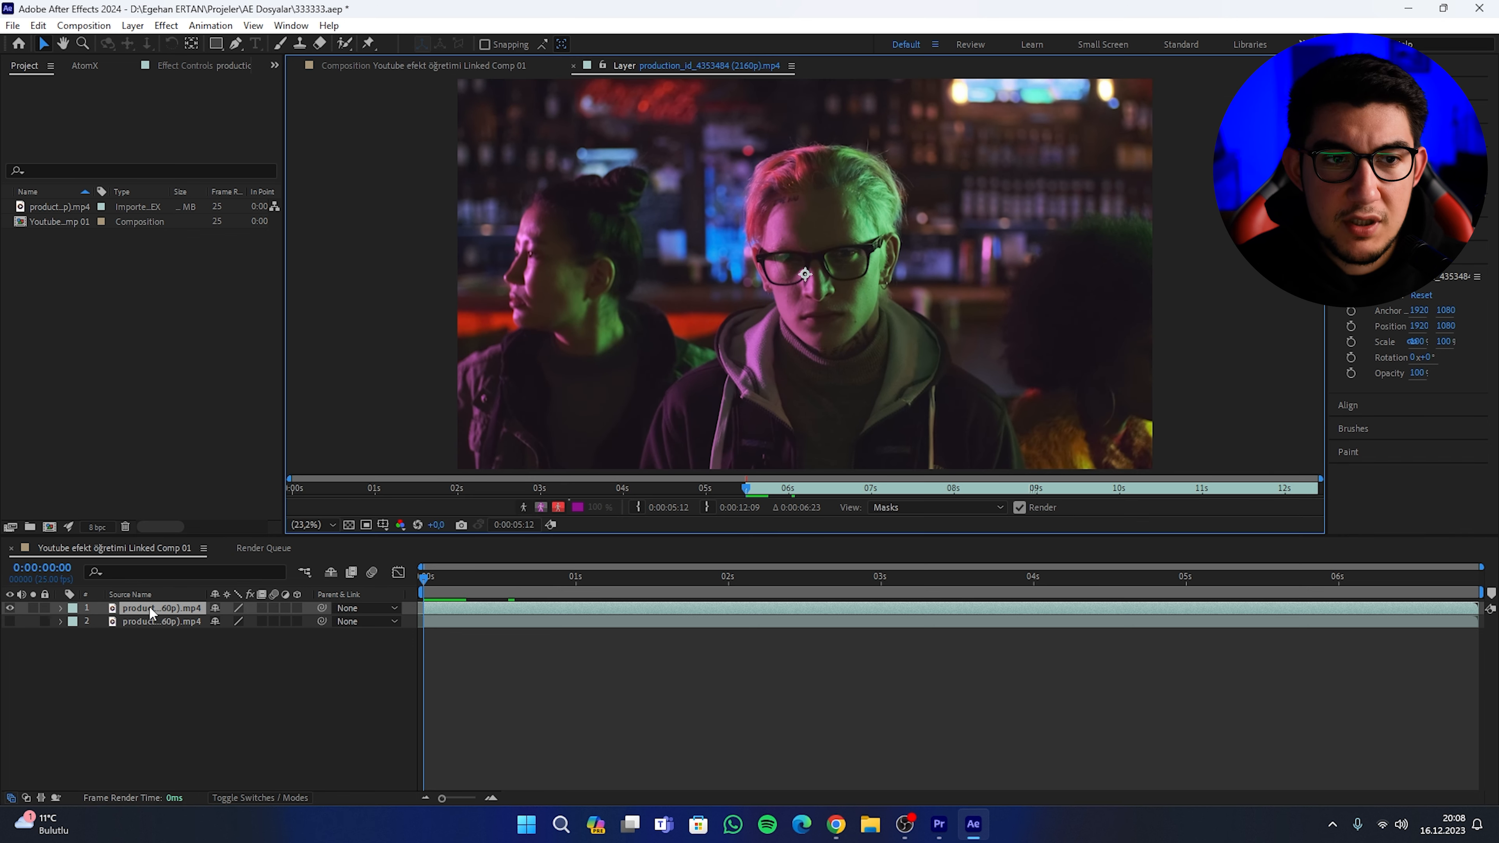
pyautogui.click(343, 44)
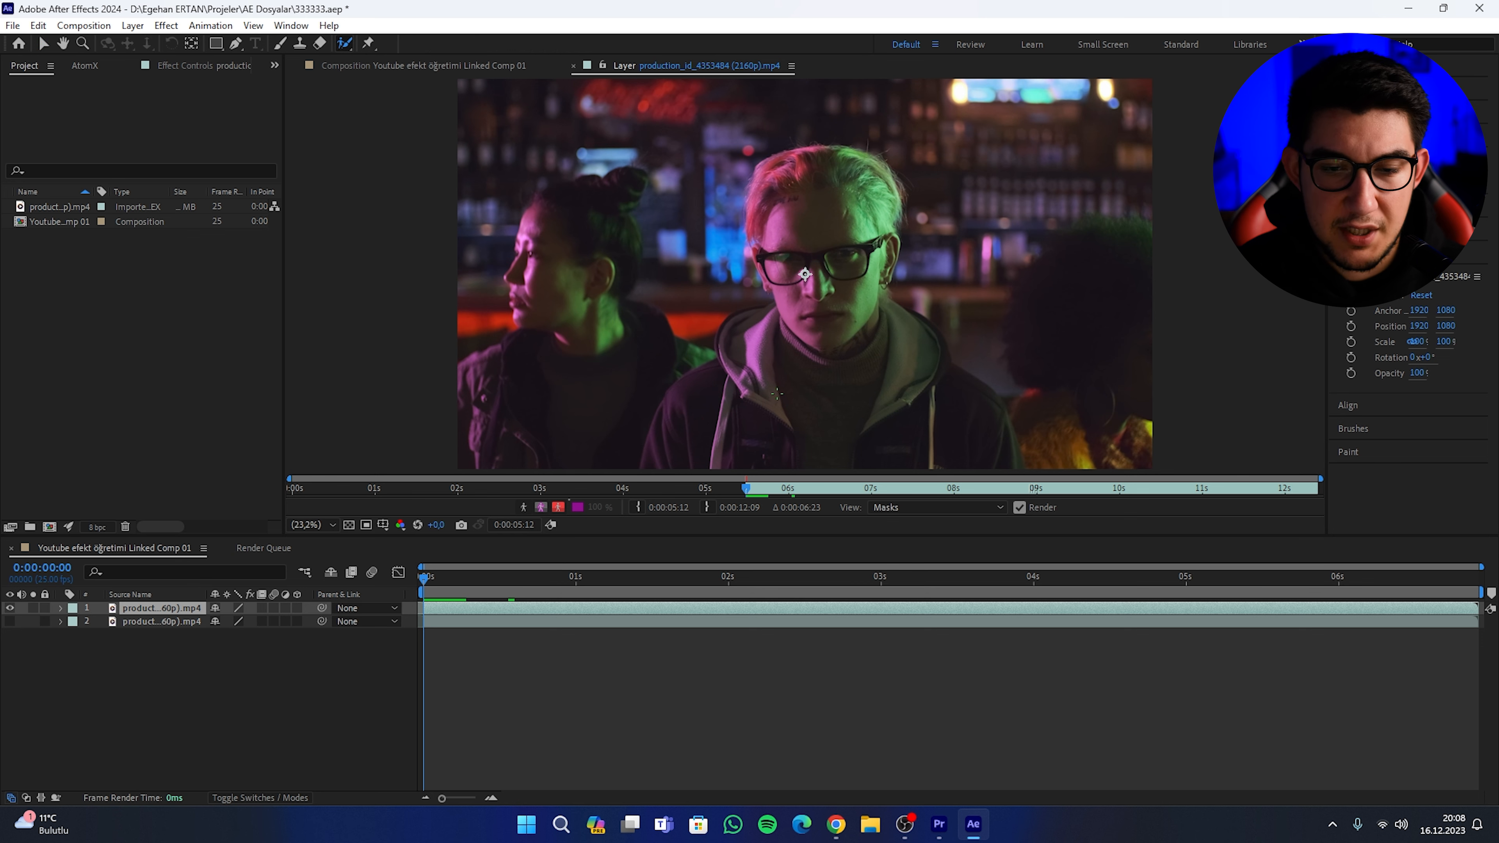
pyautogui.moveTo(805, 273); pyautogui.dragTo(814, 331)
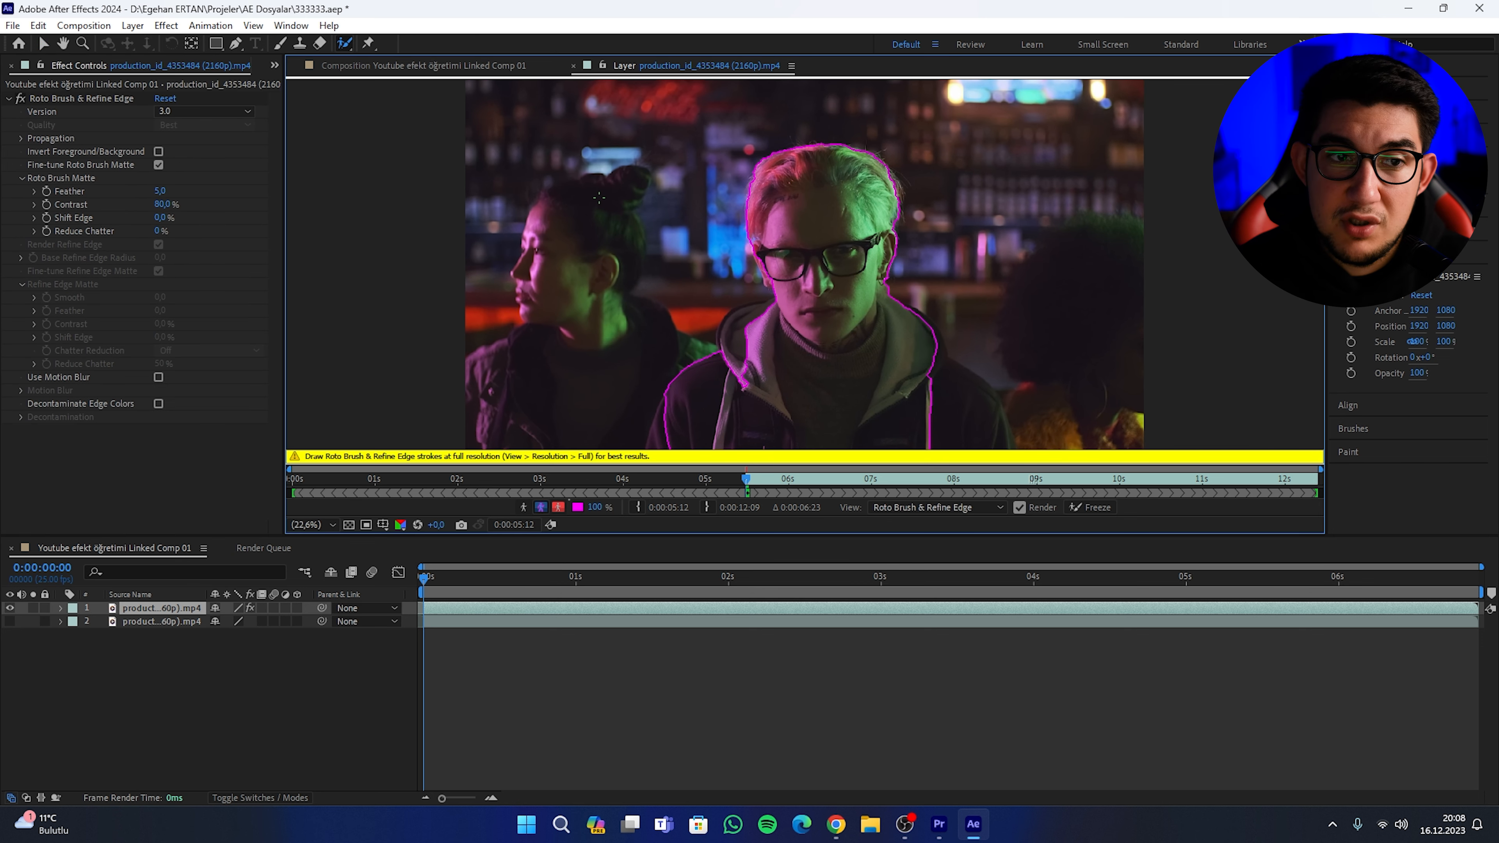
# - Return to the composition view and set its preview resolution to Full
pyautogui.click(472, 65)
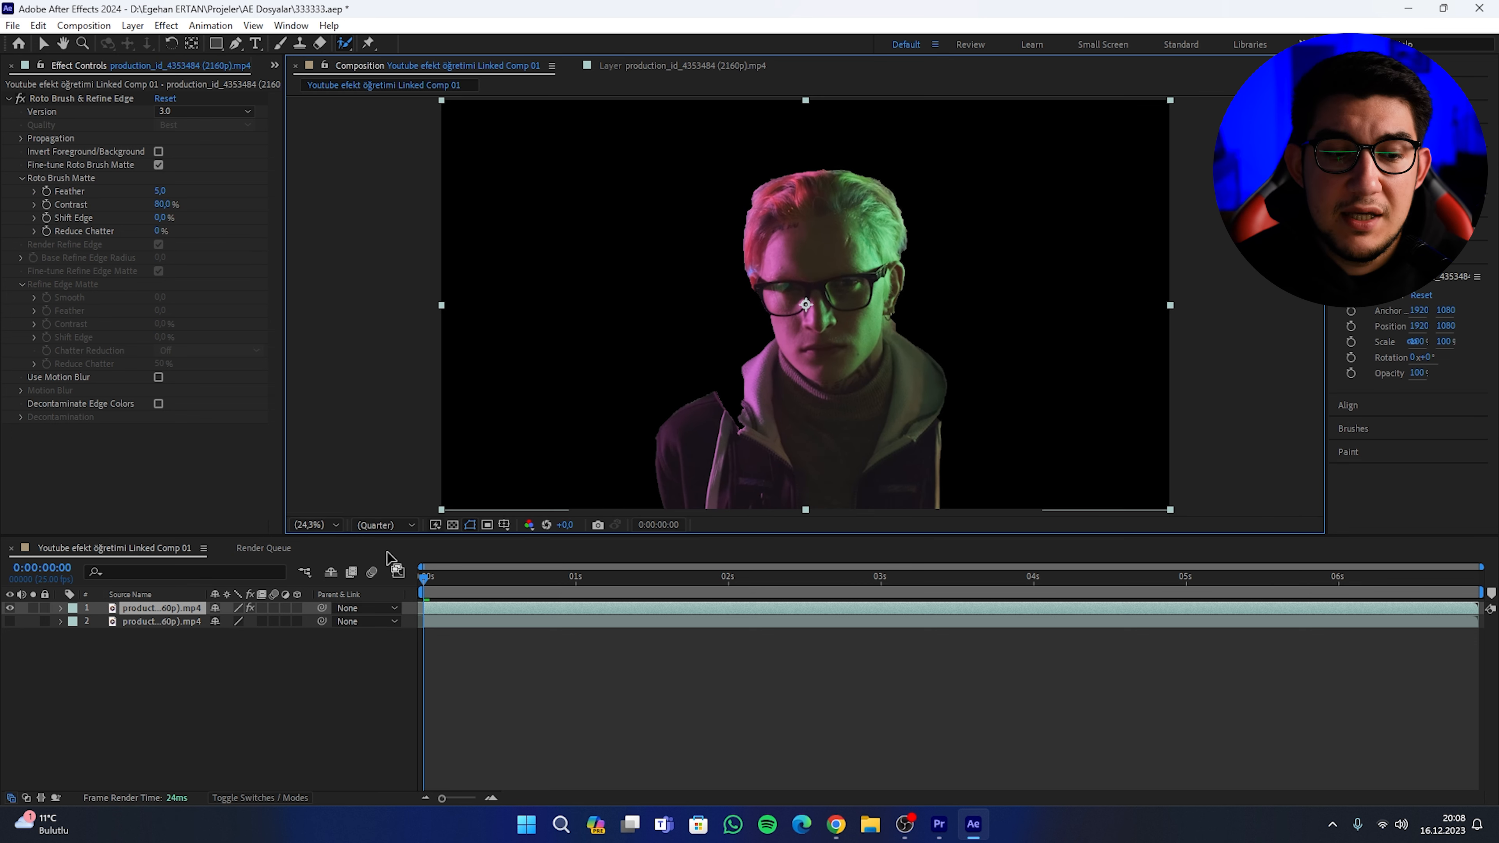
pyautogui.click(397, 526)
pyautogui.click(376, 561)
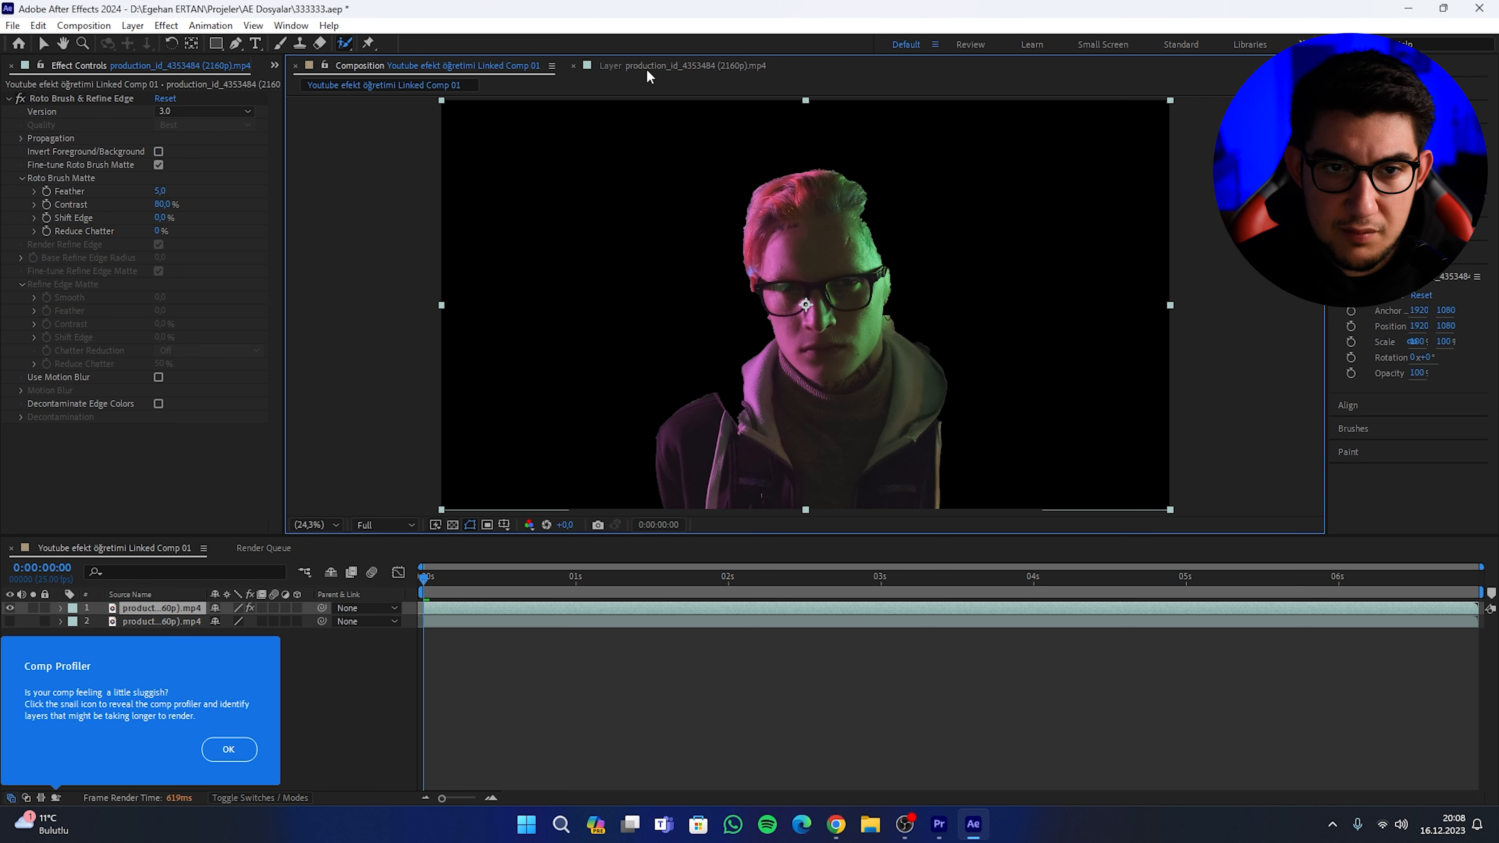
# - Refine the Roto Brush selection in the layer view to cover the man's shoulders and hood, and dismiss the Comp Profiler notice
pyautogui.click(652, 66)
pyautogui.moveTo(670, 418)
pyautogui.mouseDown()
pyautogui.moveTo(746, 379)
pyautogui.moveTo(850, 204)
pyautogui.moveTo(877, 198)
pyautogui.moveTo(901, 353)
pyautogui.moveTo(939, 369)
pyautogui.moveTo(1002, 452)
pyautogui.mouseUp()
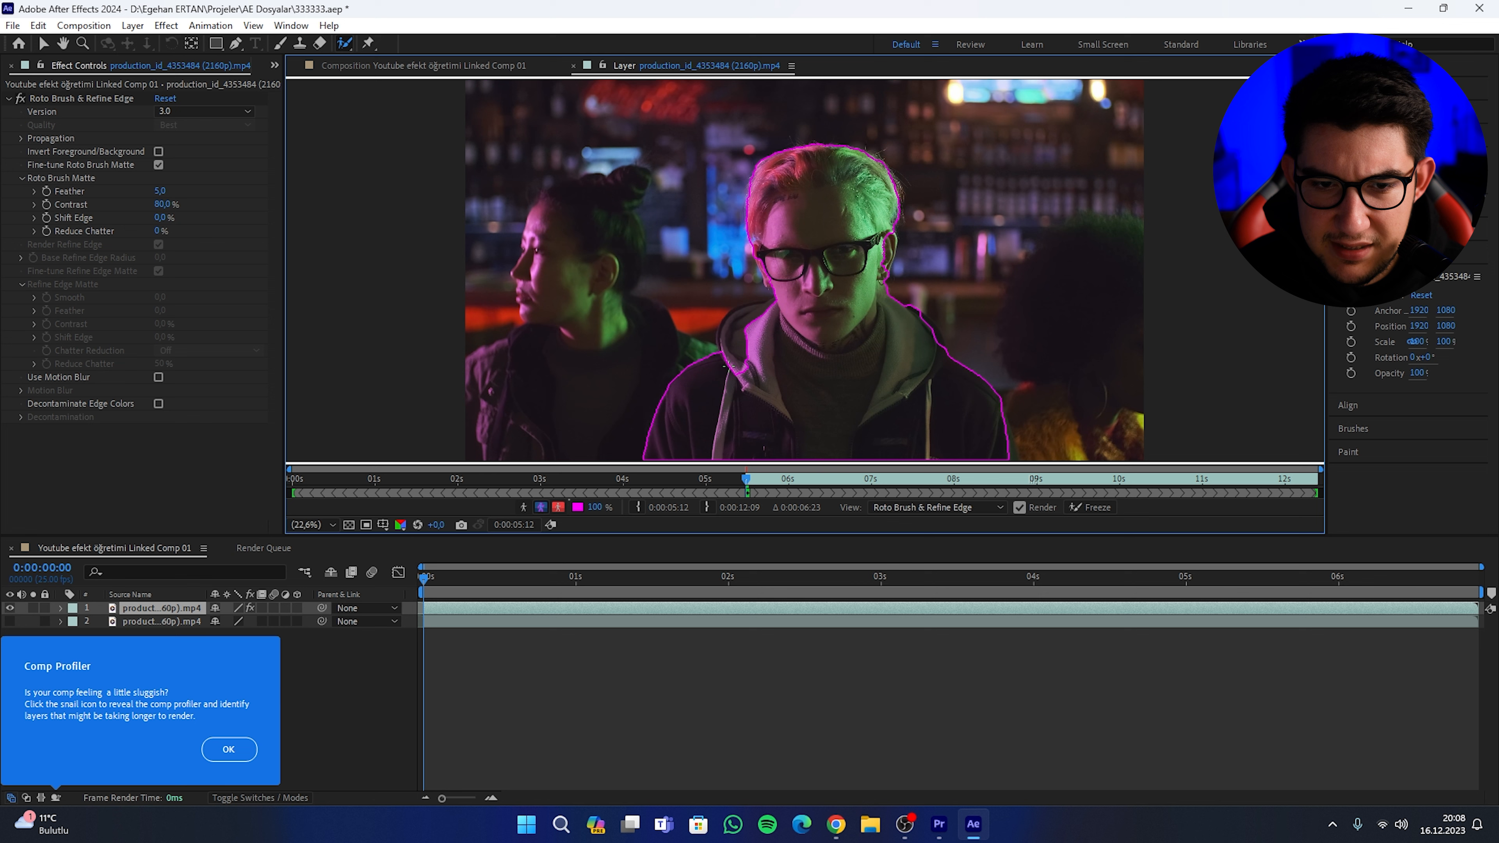
pyautogui.moveTo(937, 338); pyautogui.dragTo(919, 321)
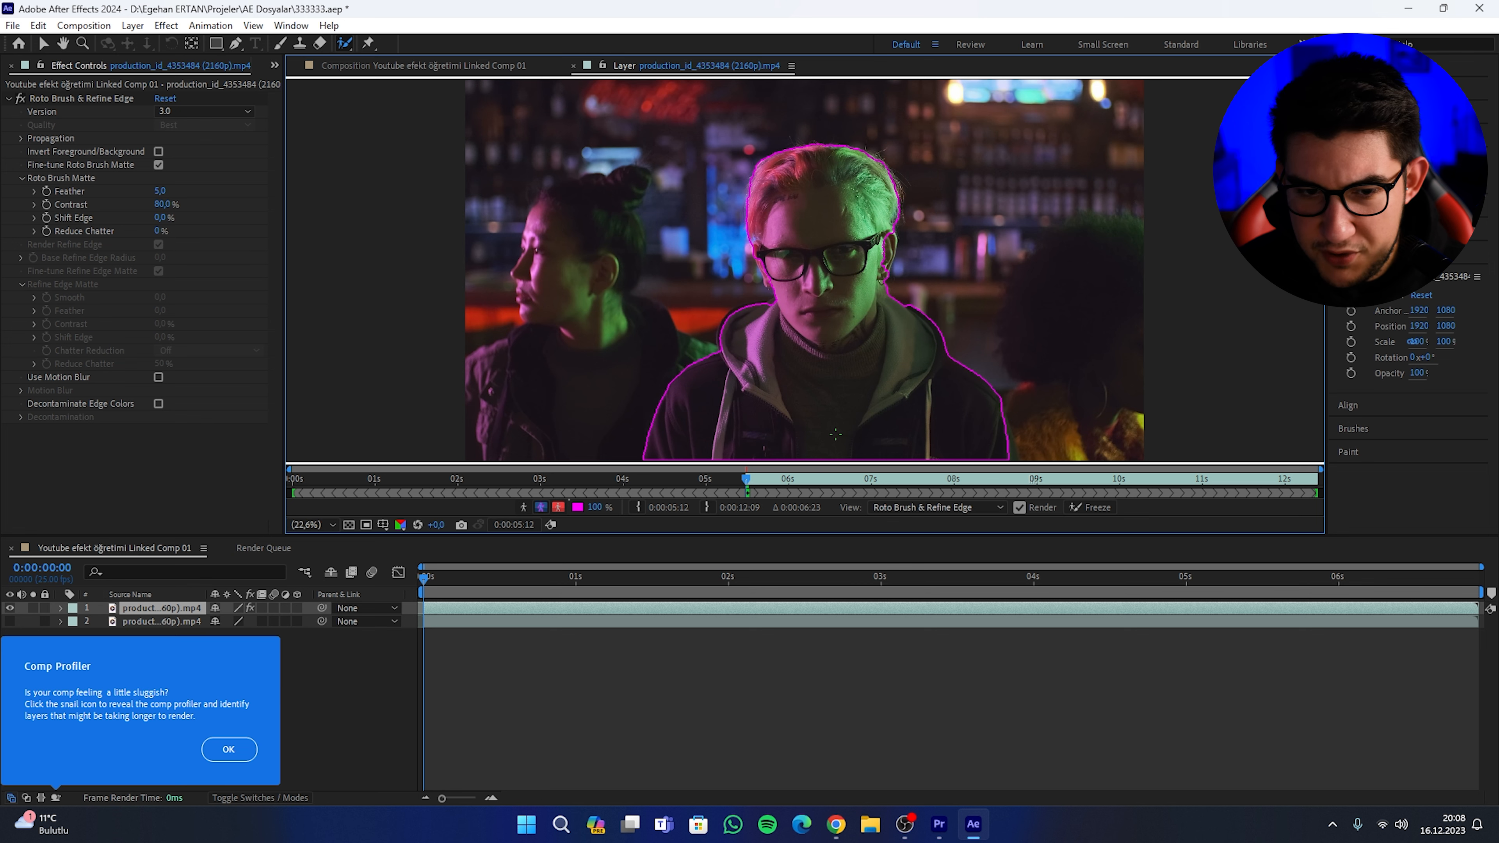
pyautogui.moveTo(728, 313); pyautogui.dragTo(744, 309)
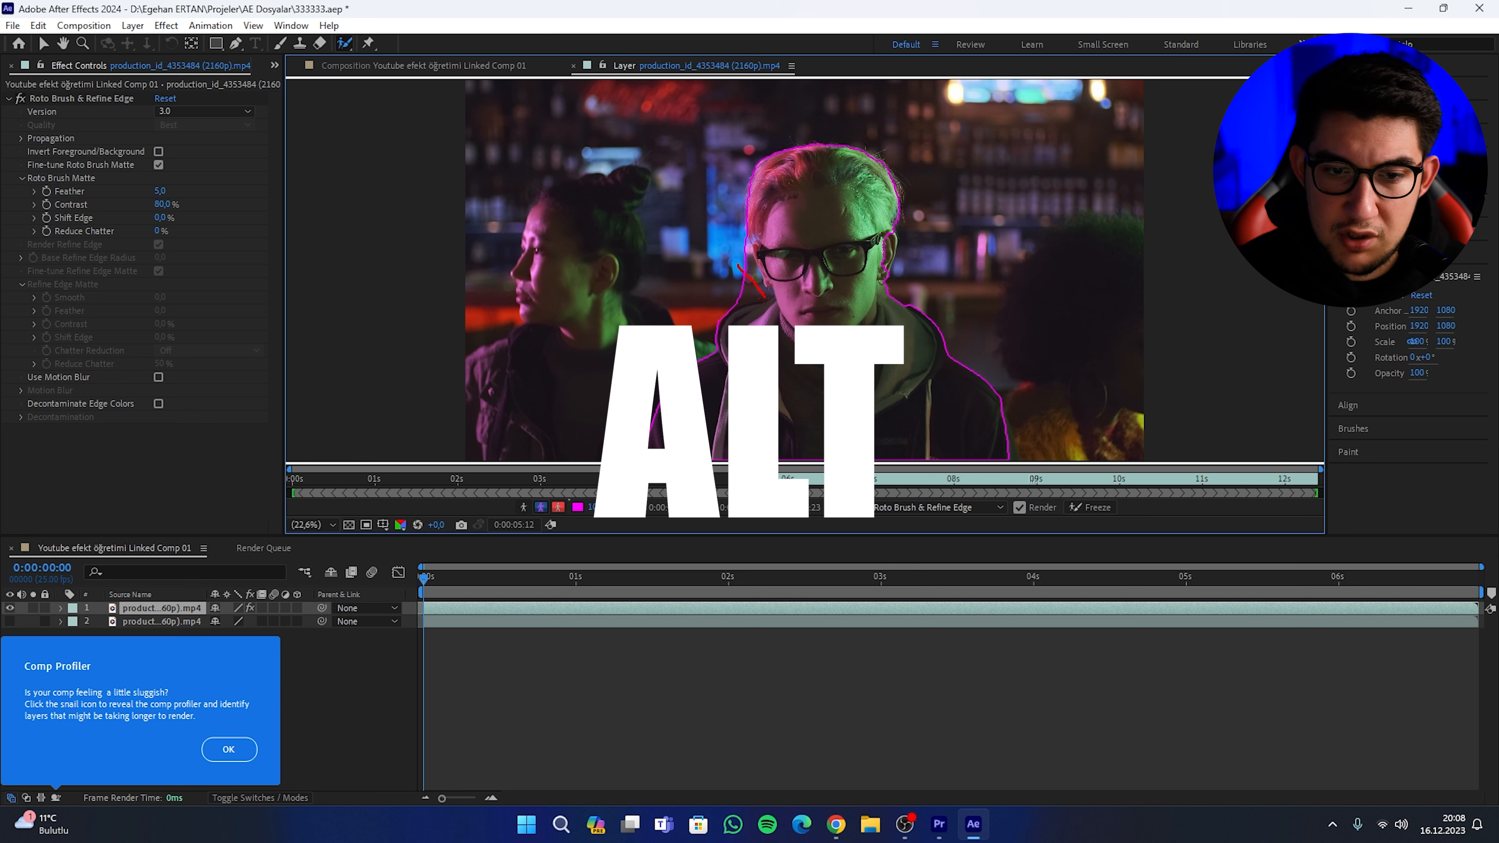
pyautogui.moveTo(721, 301); pyautogui.dragTo(719, 302)
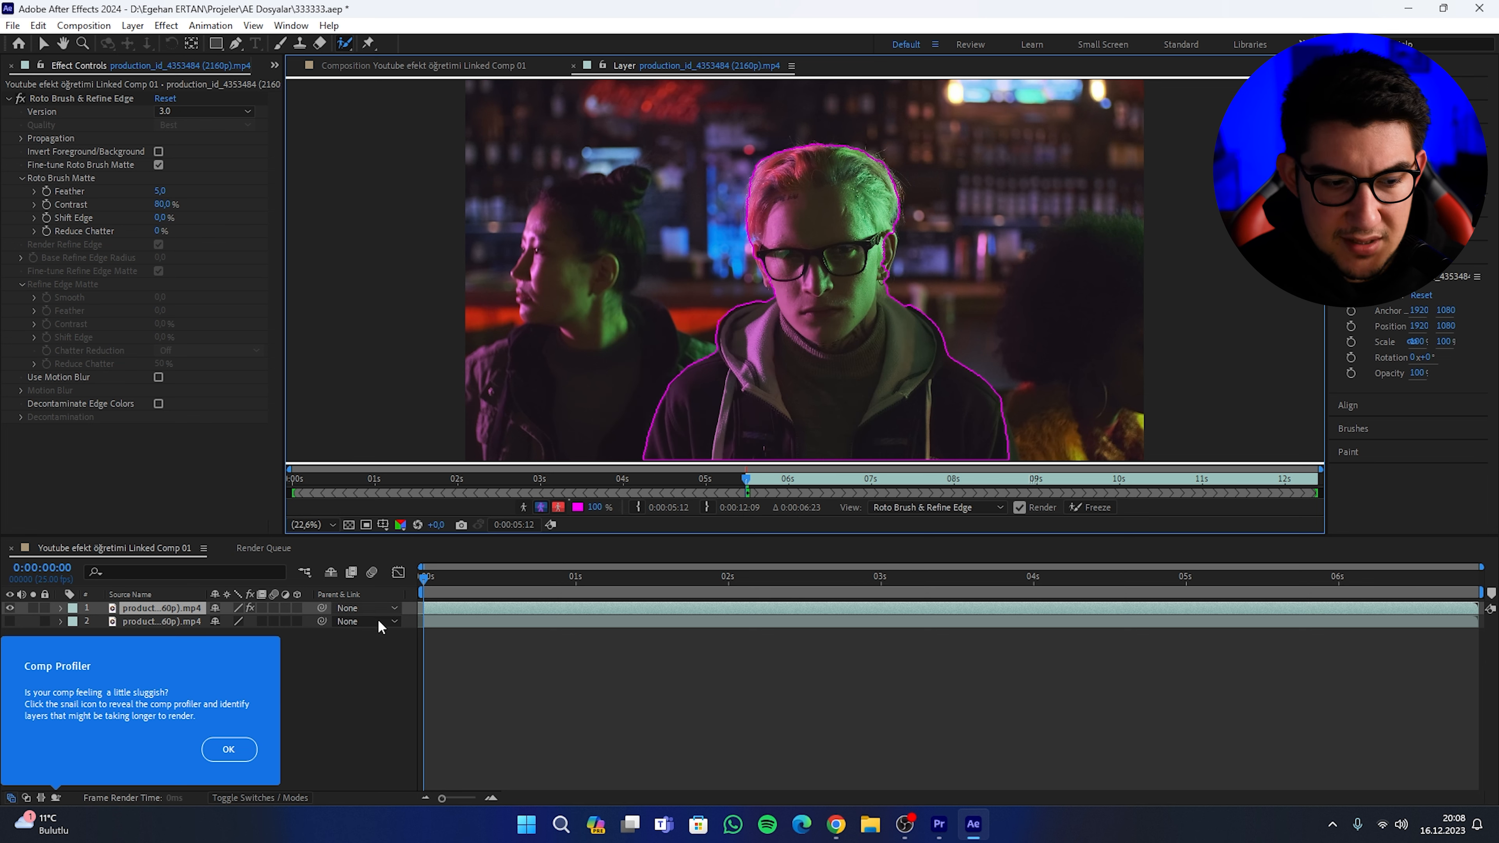
pyautogui.click(229, 749)
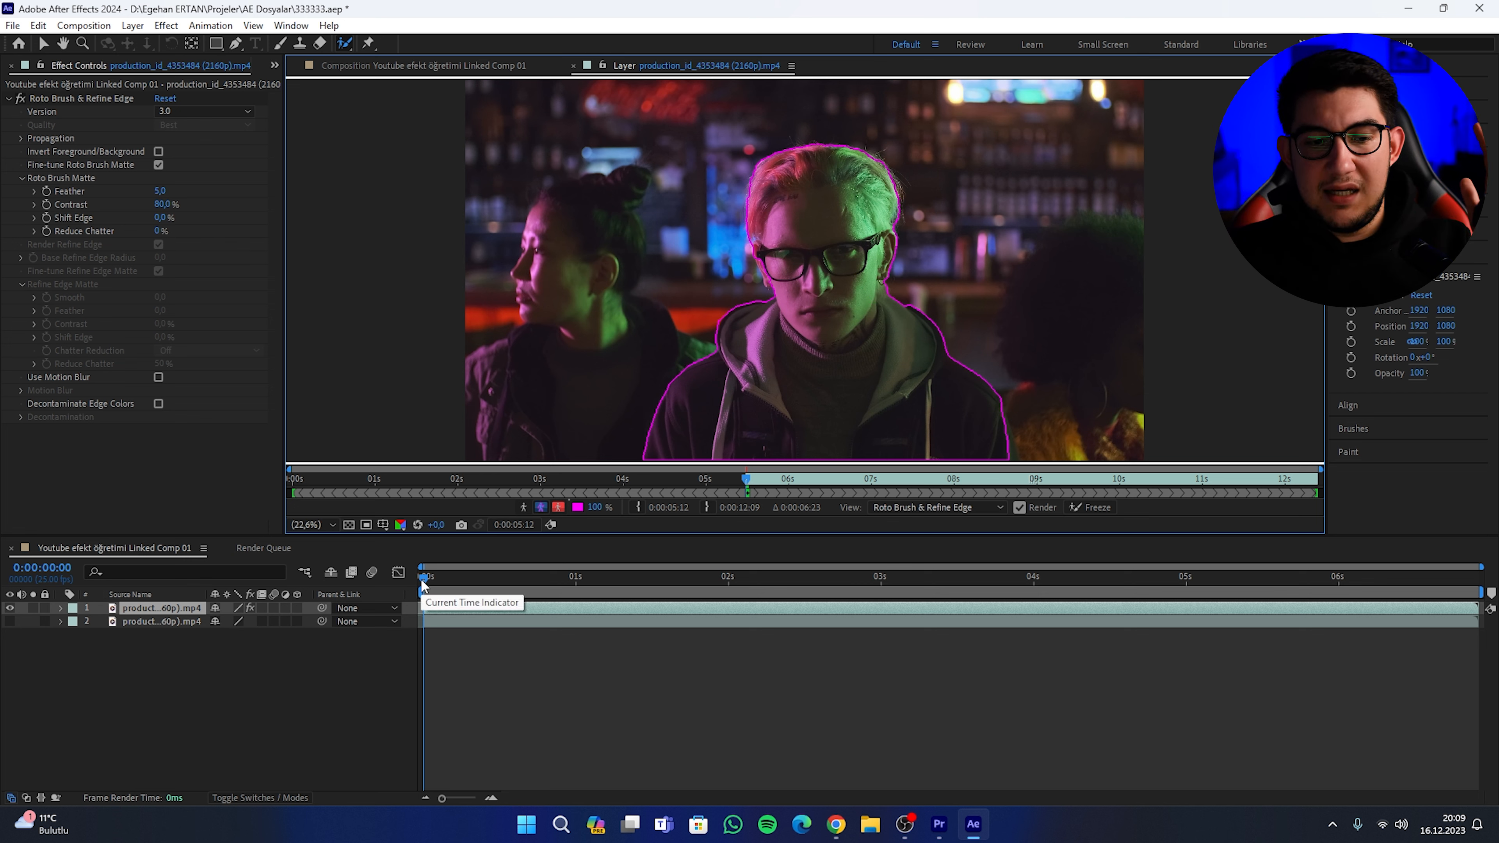
# - Propagate the Roto Brush selection through the layer's frames and freeze it
pyautogui.moveTo(423, 585); pyautogui.dragTo(429, 585)
pyautogui.click(802, 390)
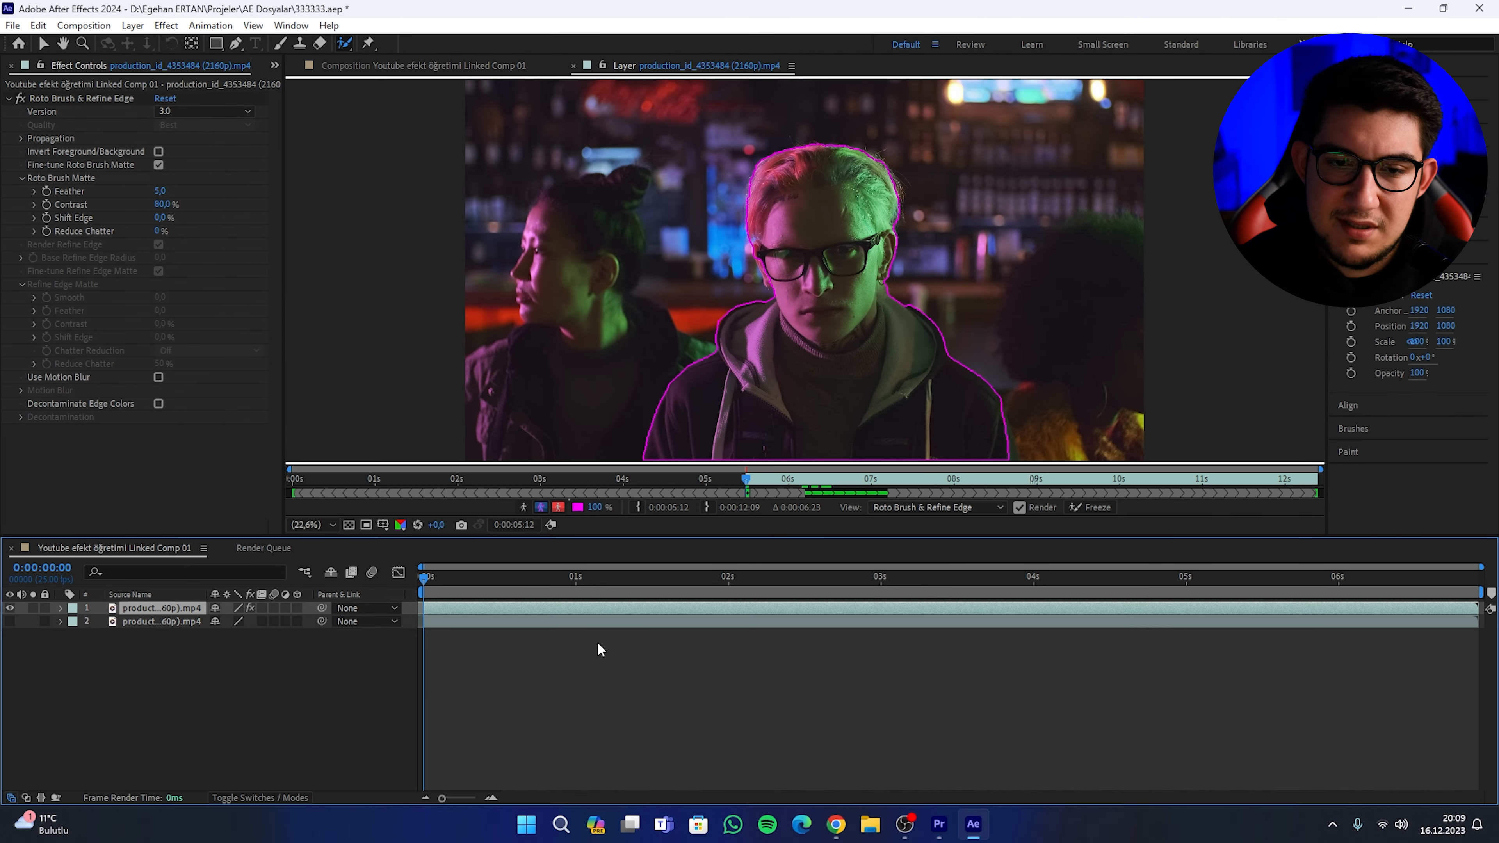
pyautogui.click(763, 275)
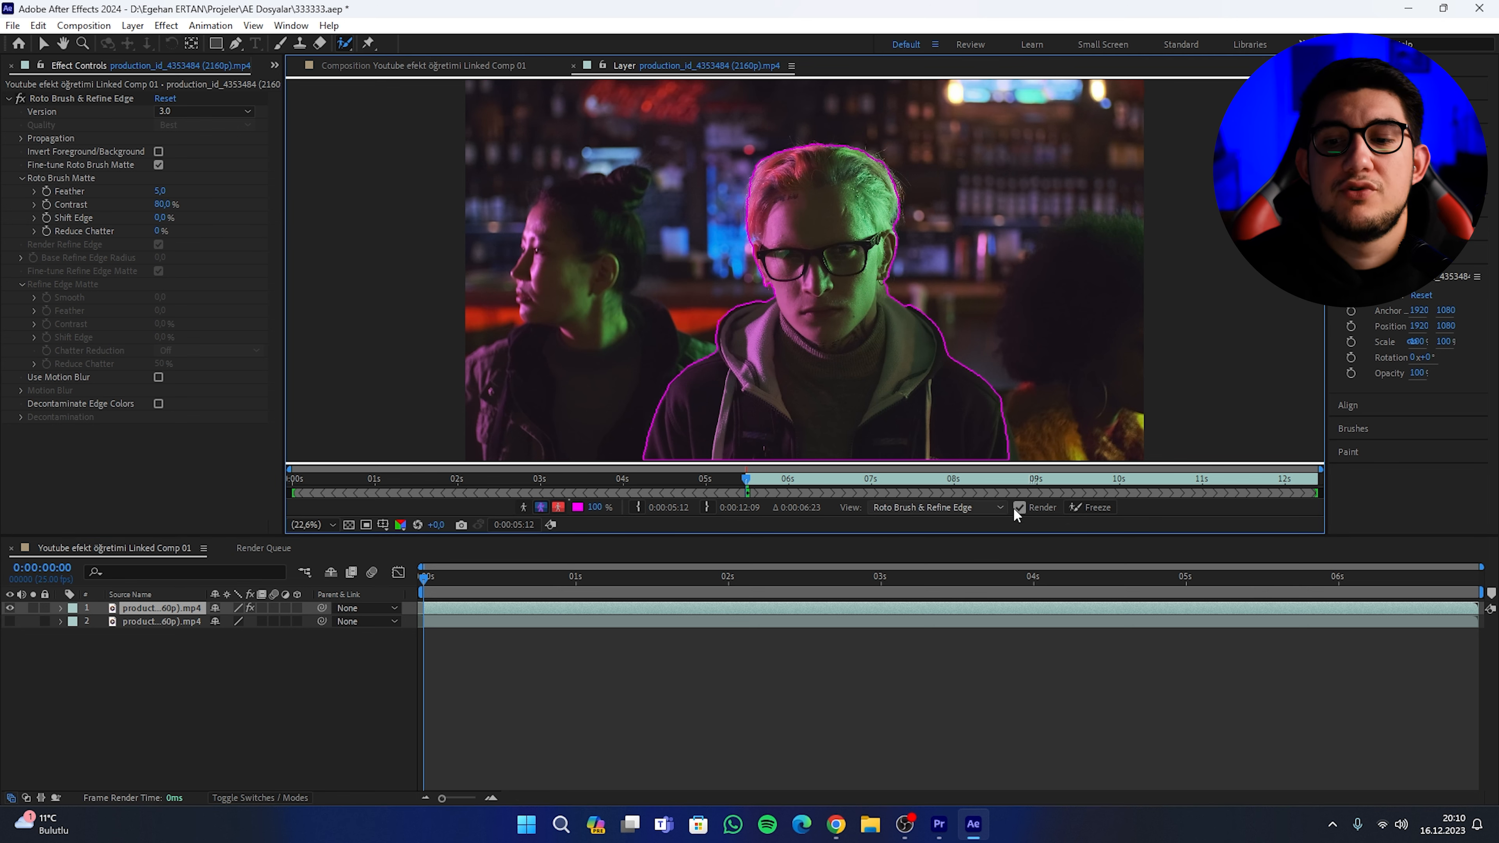
pyautogui.click(1088, 509)
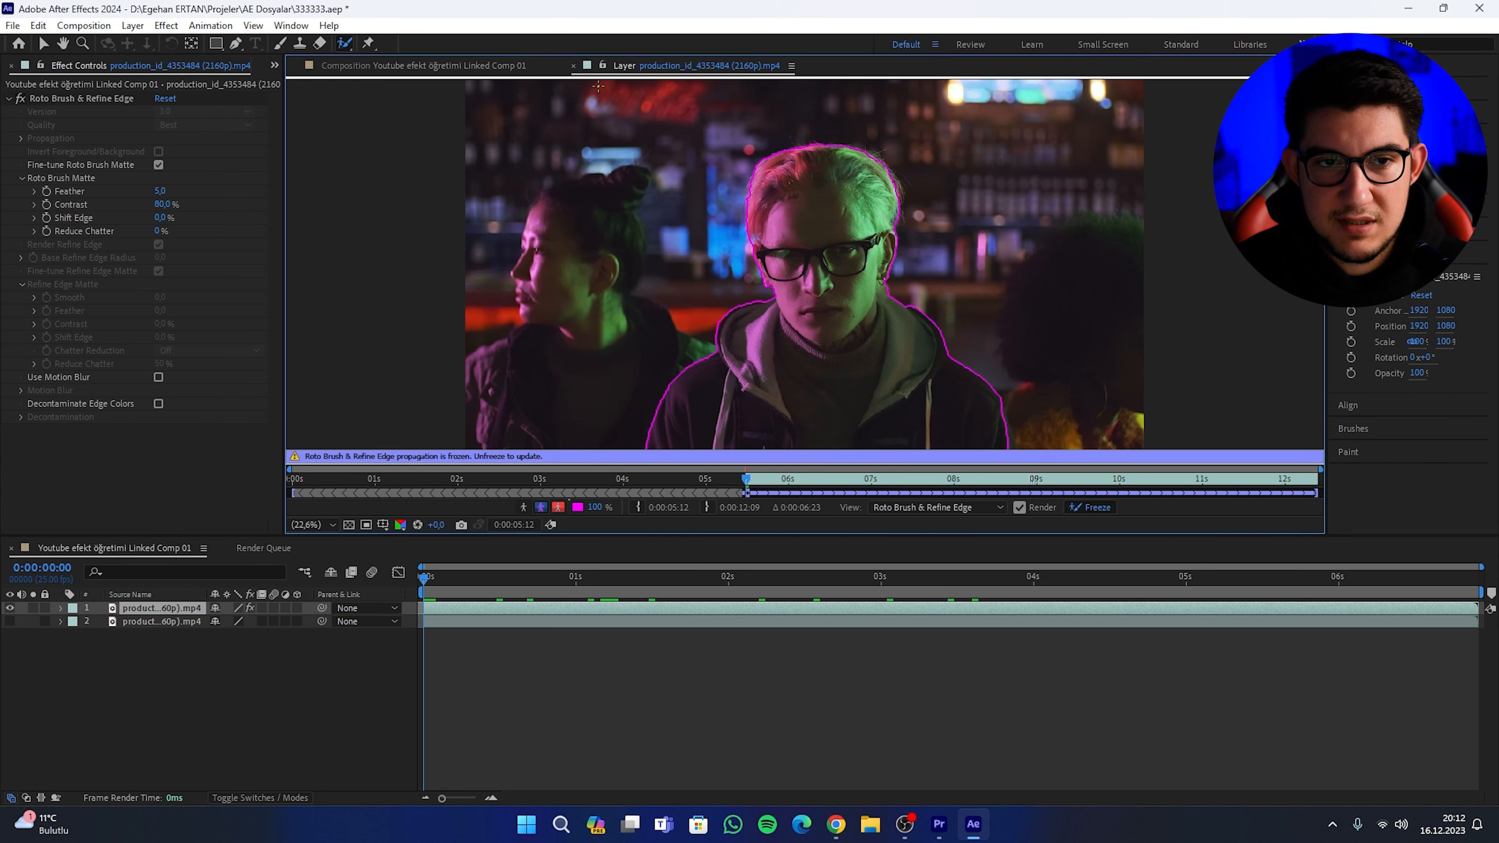
# - Check the cutout in the composition view and set the Roto Brush Matte Feather to 63.7
pyautogui.click(572, 65)
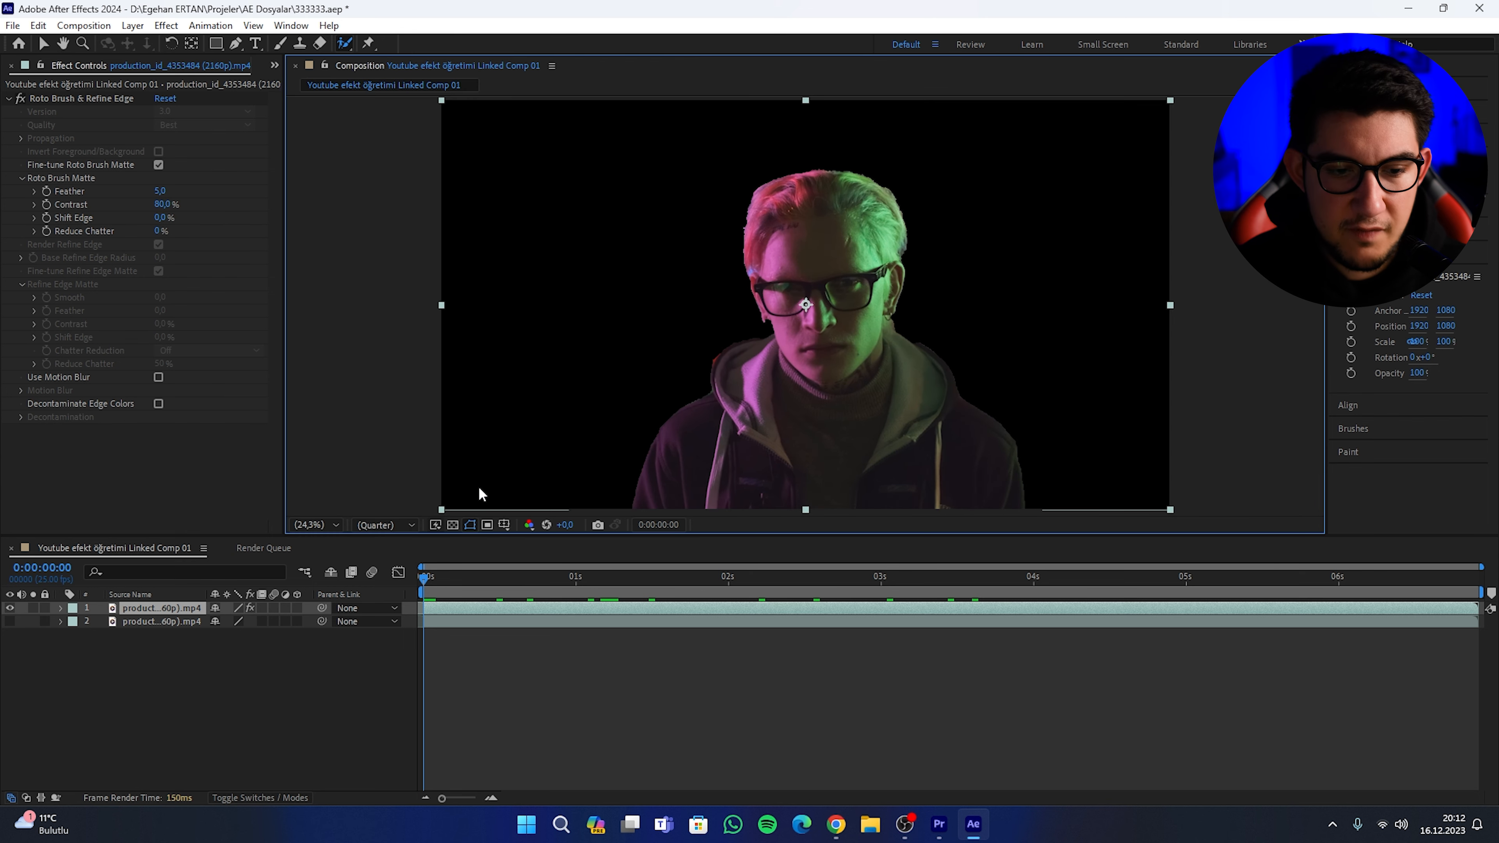
pyautogui.moveTo(422, 579); pyautogui.dragTo(312, 622)
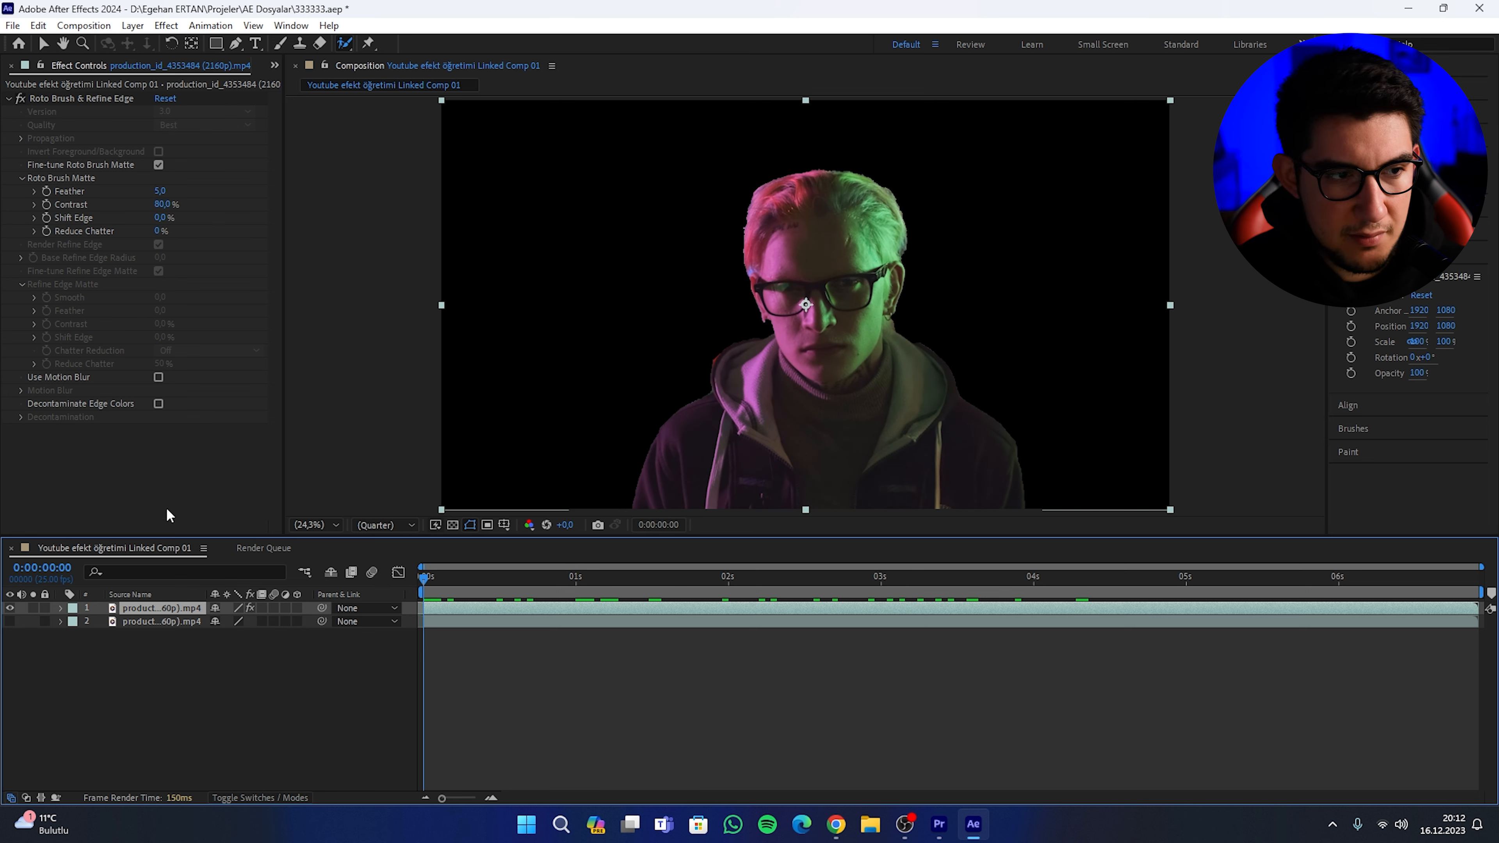
pyautogui.moveTo(161, 191); pyautogui.dragTo(220, 197)
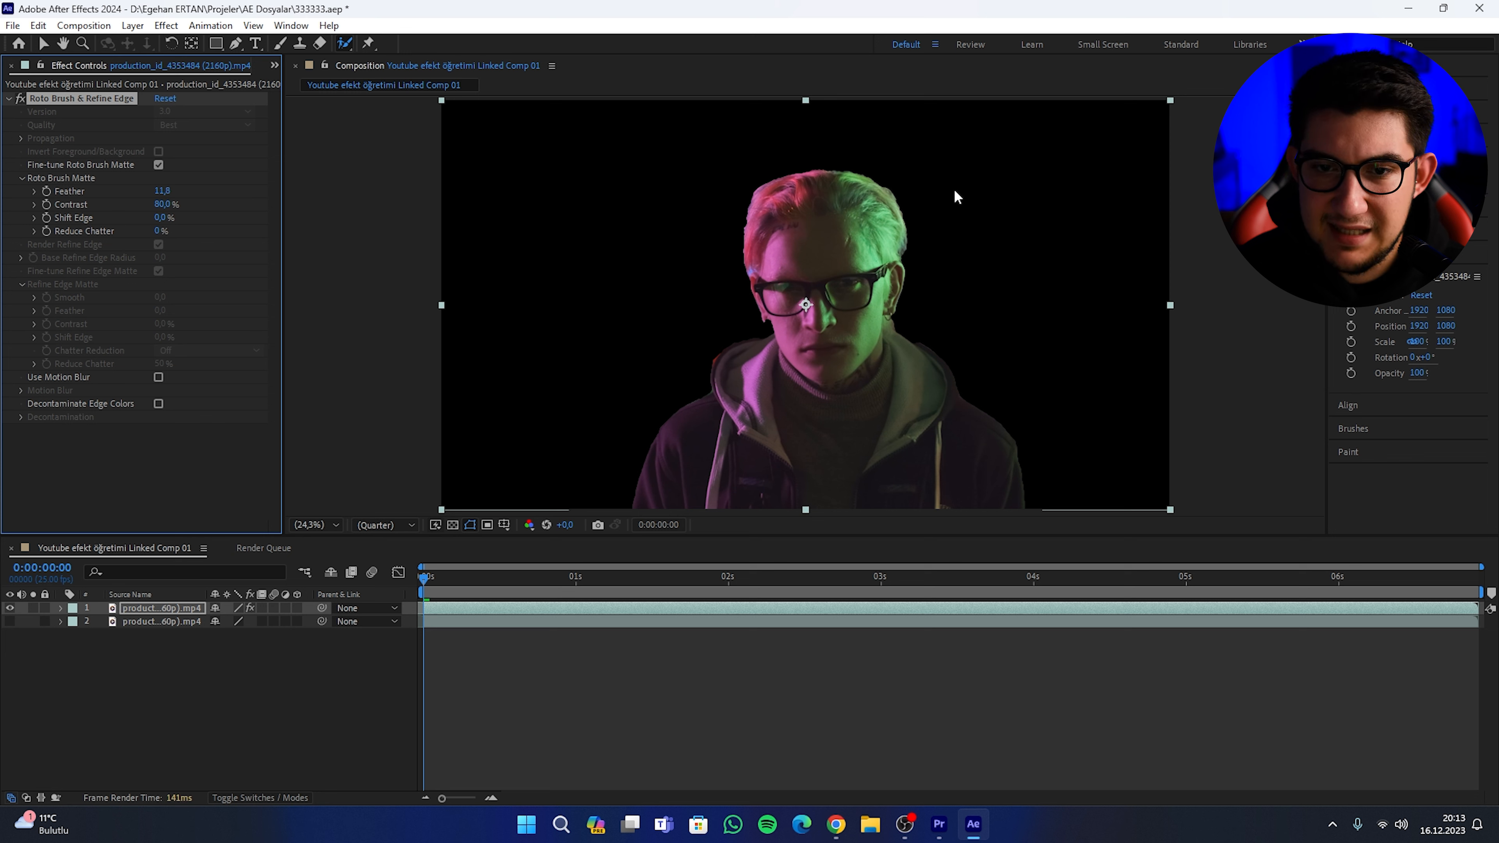
pyautogui.moveTo(180, 191); pyautogui.dragTo(463, 213)
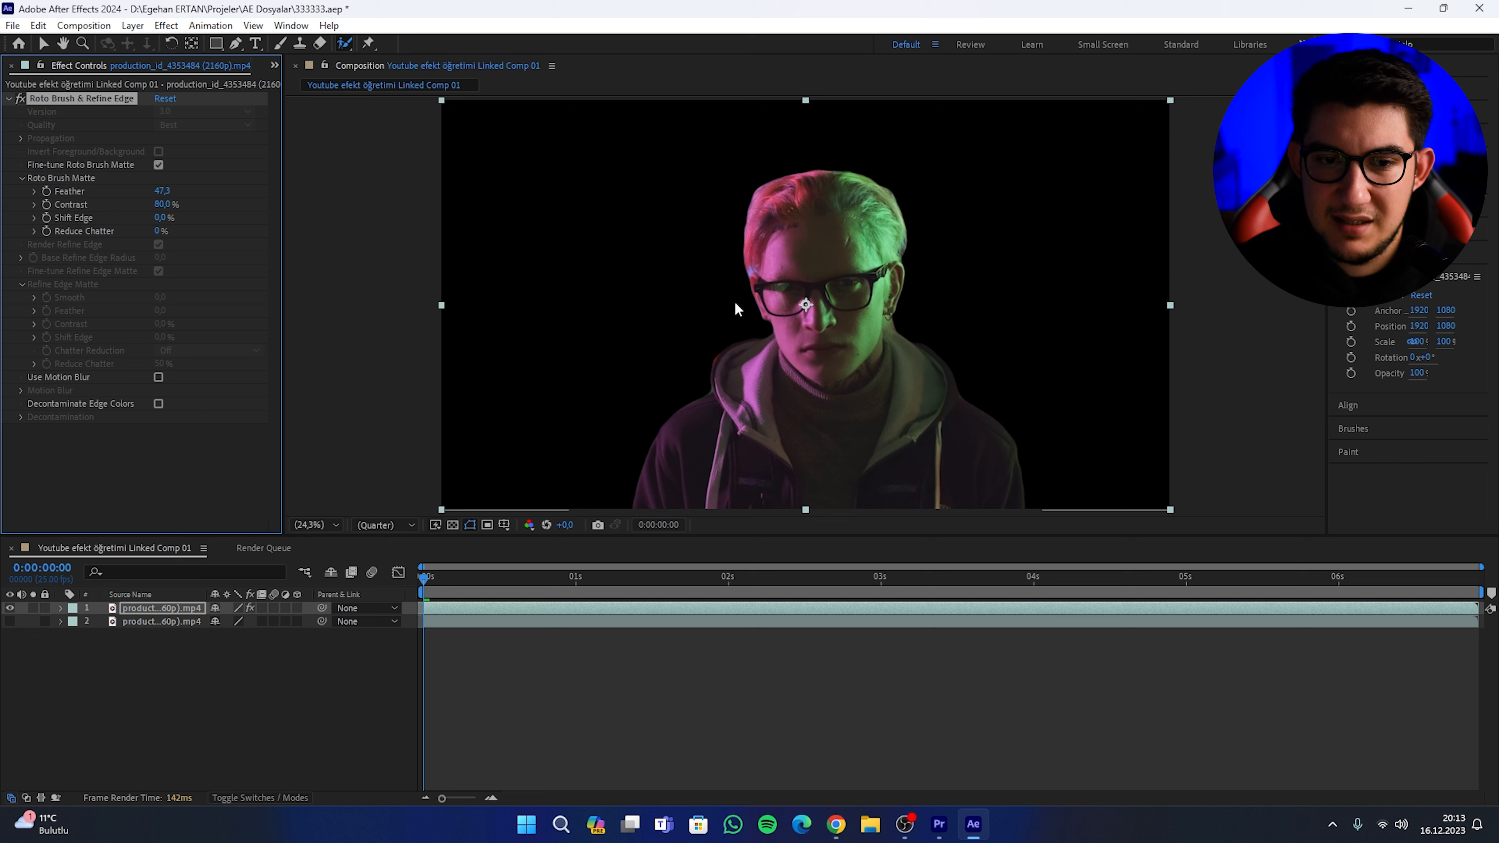
pyautogui.moveTo(174, 195); pyautogui.dragTo(3, 498)
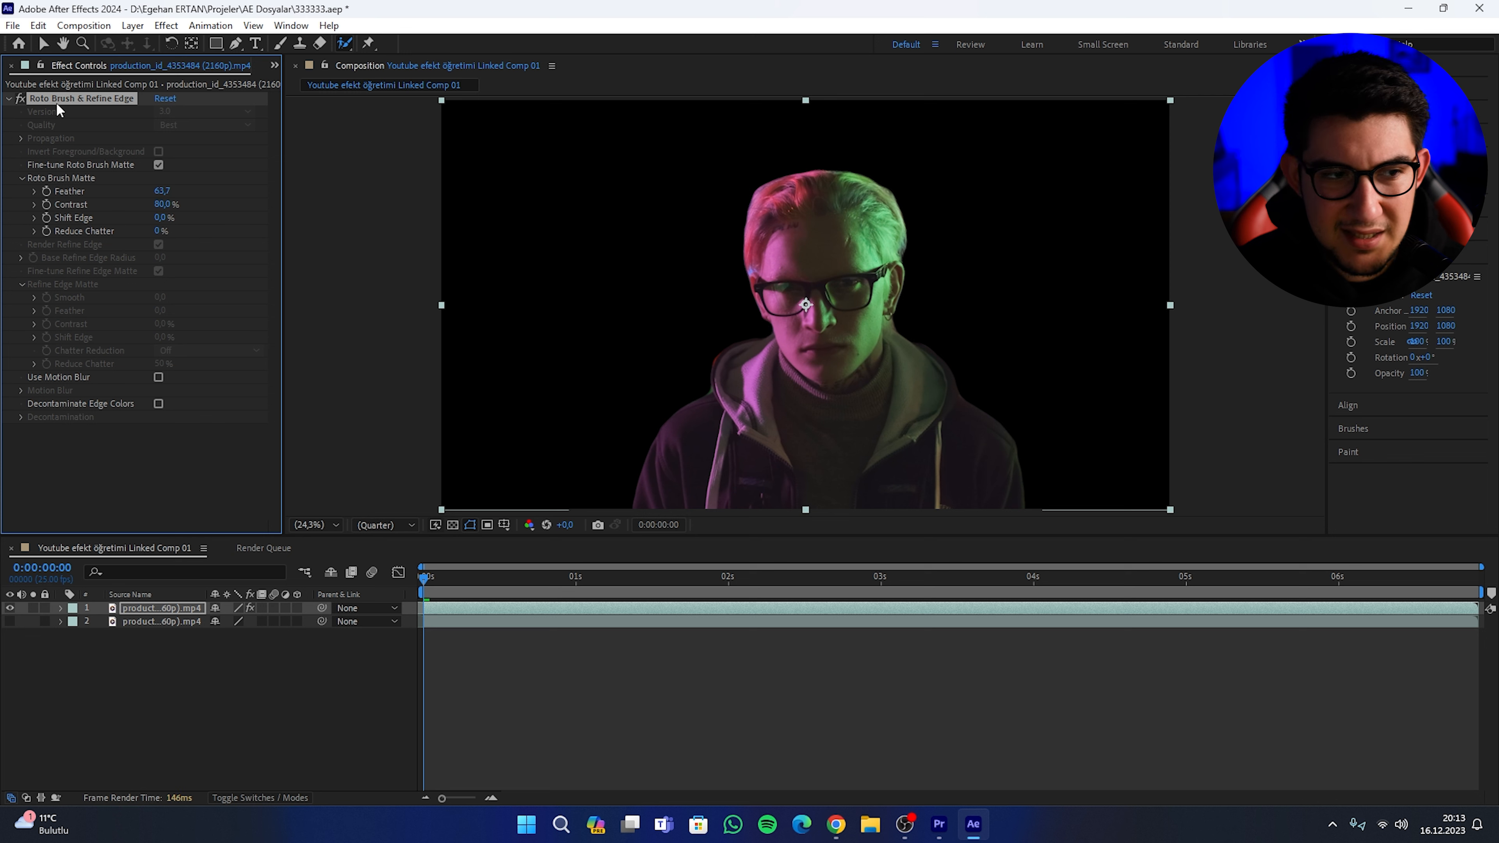
# - Set the Roto Brush Matte Shift Edge to -45% and check the cutout along the timeline
pyautogui.click(158, 218)
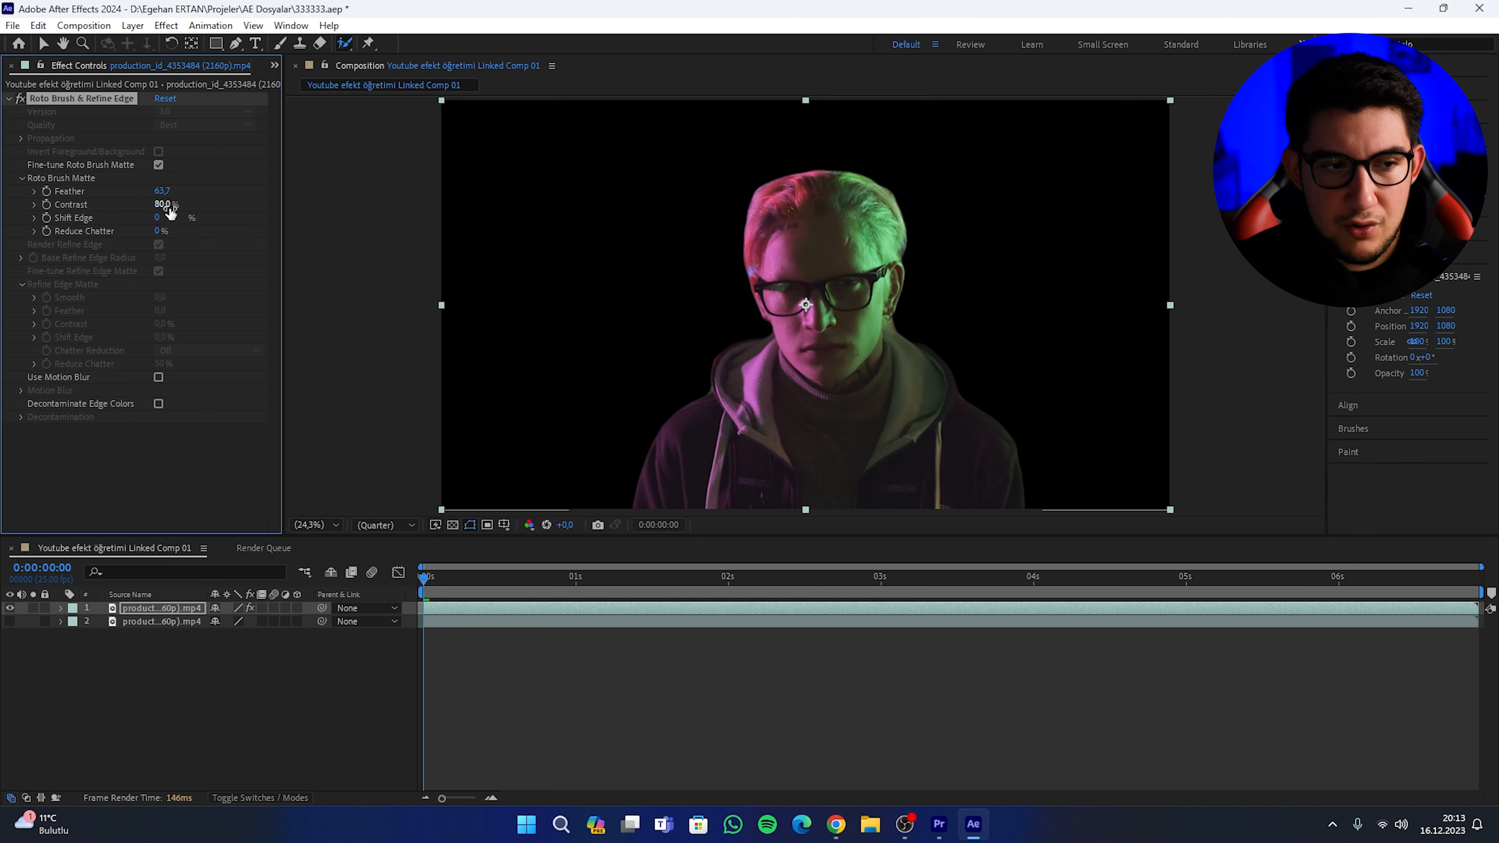
pyautogui.write('-85')
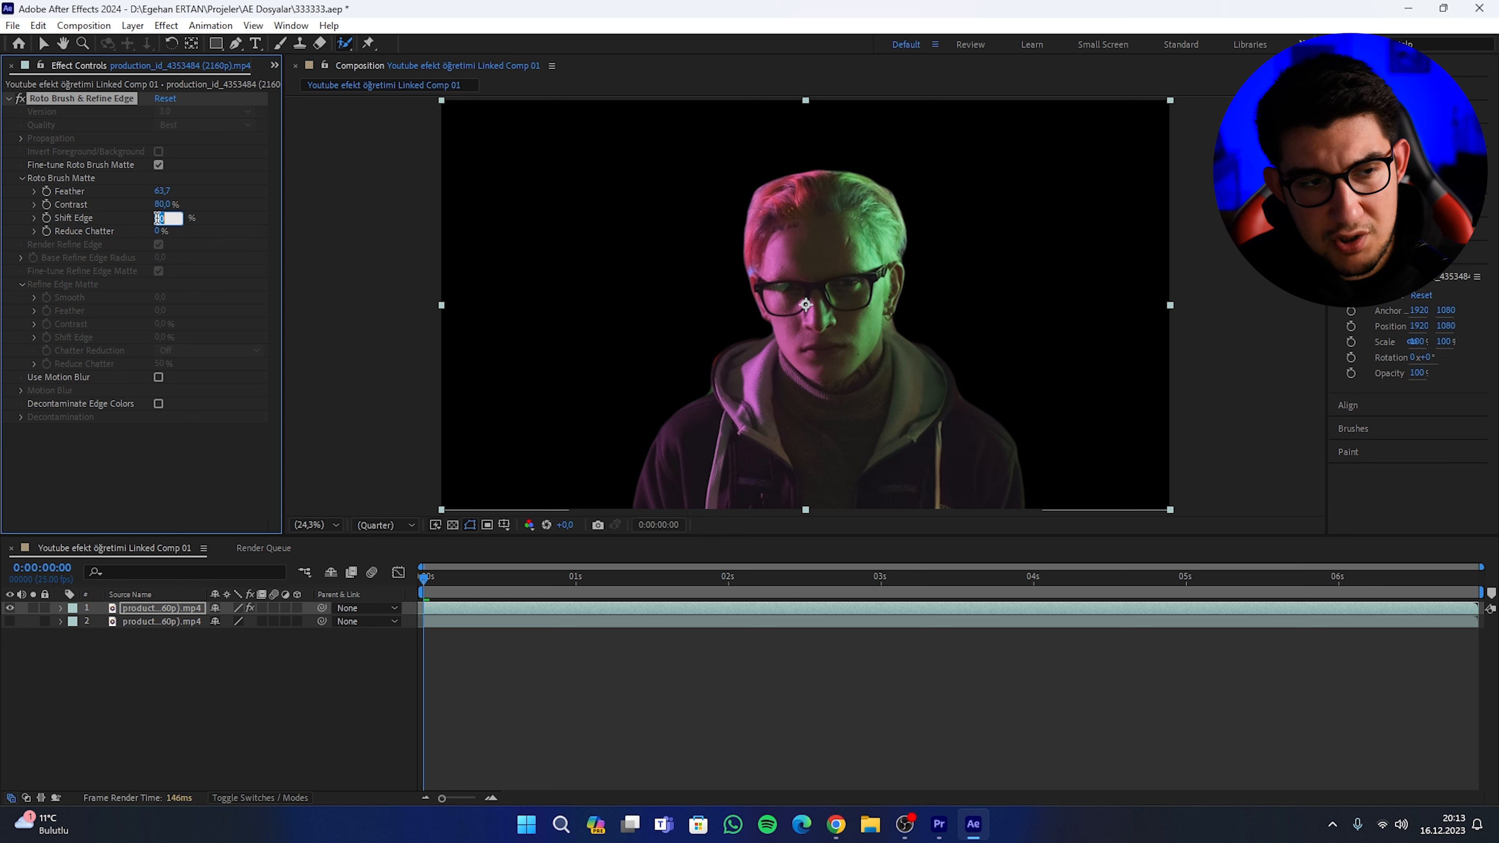
pyautogui.press('Return')
pyautogui.moveTo(86, 221)
pyautogui.mouseDown()
pyautogui.moveTo(30, 223)
pyautogui.moveTo(77, 231)
pyautogui.mouseUp()
pyautogui.click(415, 581)
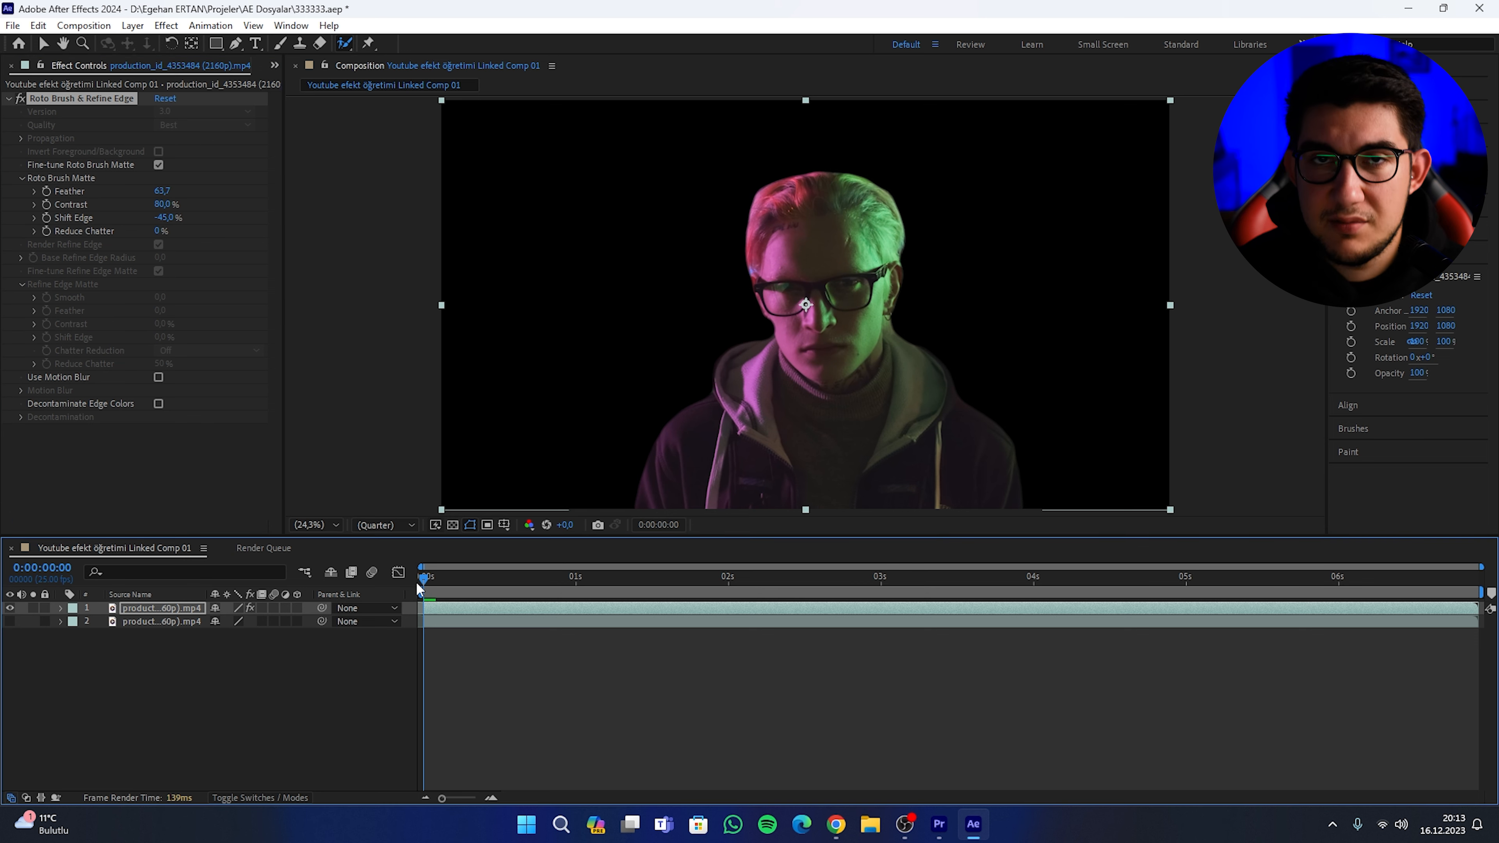
pyautogui.moveTo(415, 581); pyautogui.dragTo(227, 662)
# - Show the original footage layer underneath and rename the cutout layer to Effect
pyautogui.click(10, 621)
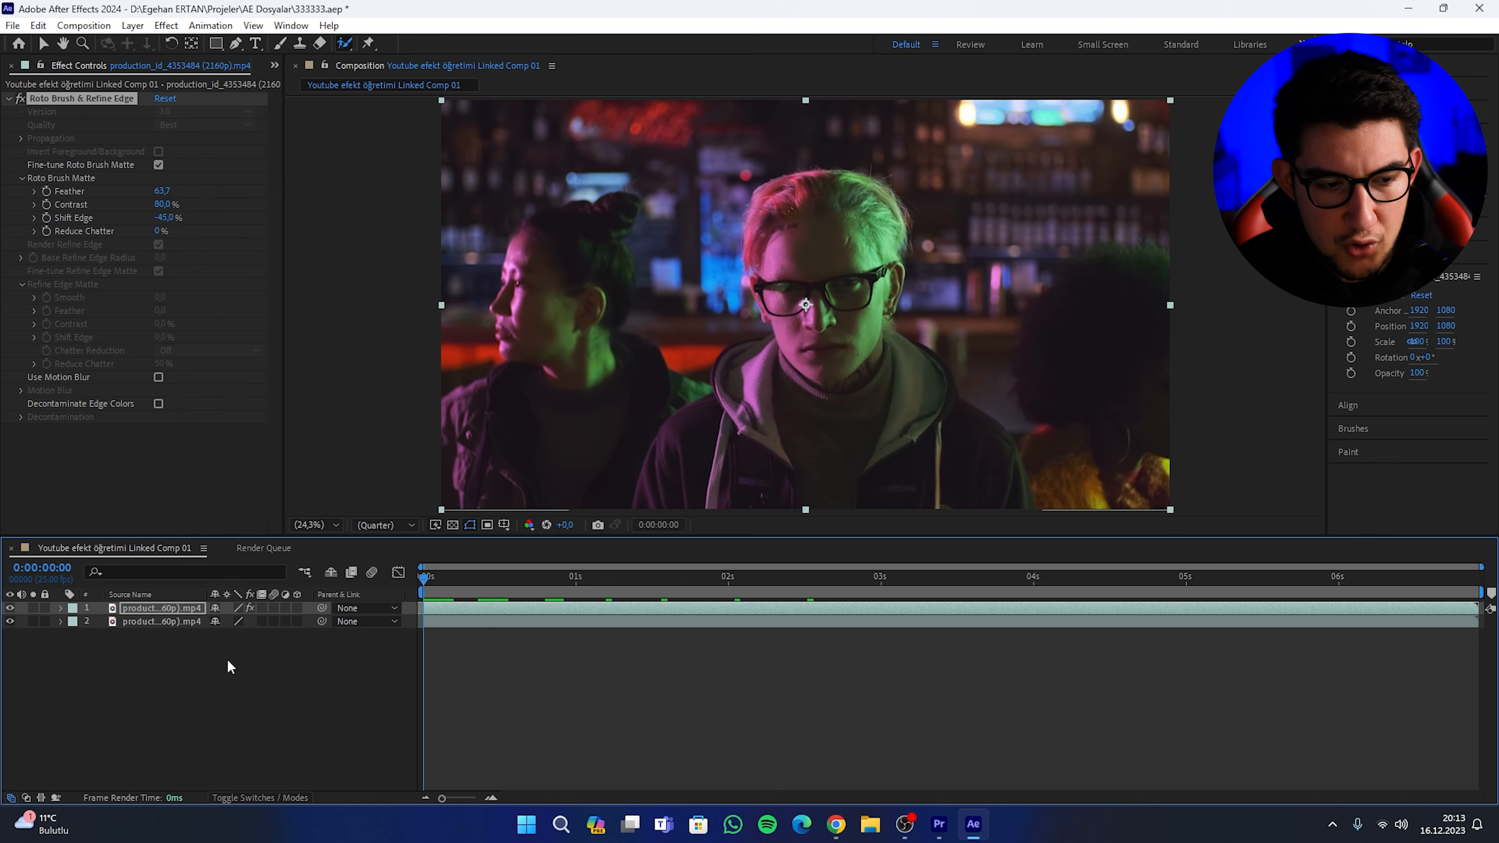
pyautogui.click(167, 622)
pyautogui.rightClick(258, 608)
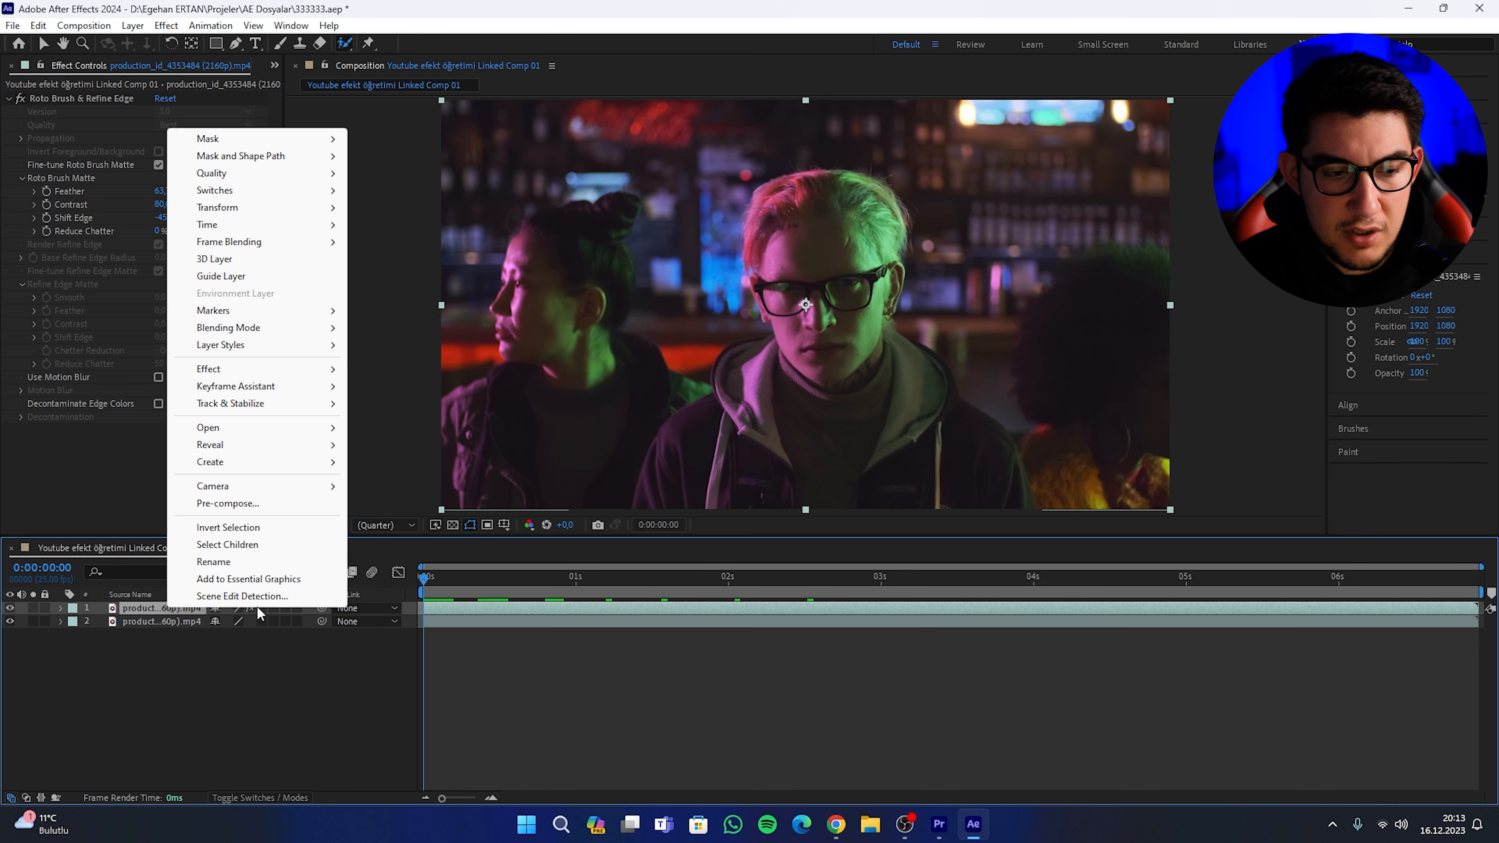
pyautogui.click(260, 561)
pyautogui.write('Efe')
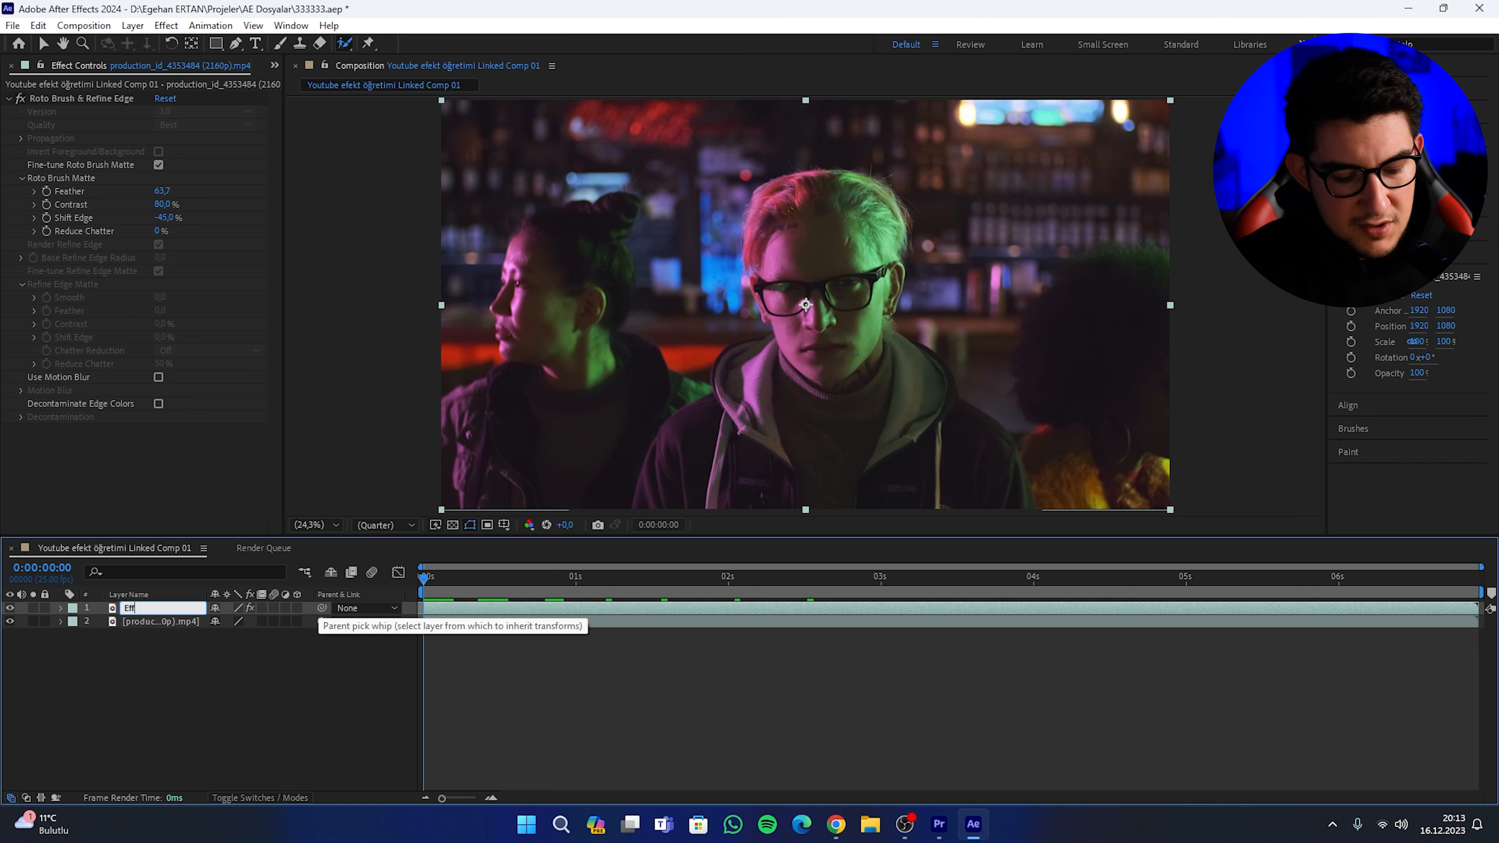
pyautogui.write('ect')
pyautogui.press('Return')
# - Rename the original footage layer below the cutout to Ham Video
pyautogui.rightClick(169, 623)
pyautogui.click(230, 586)
pyautogui.write('G')
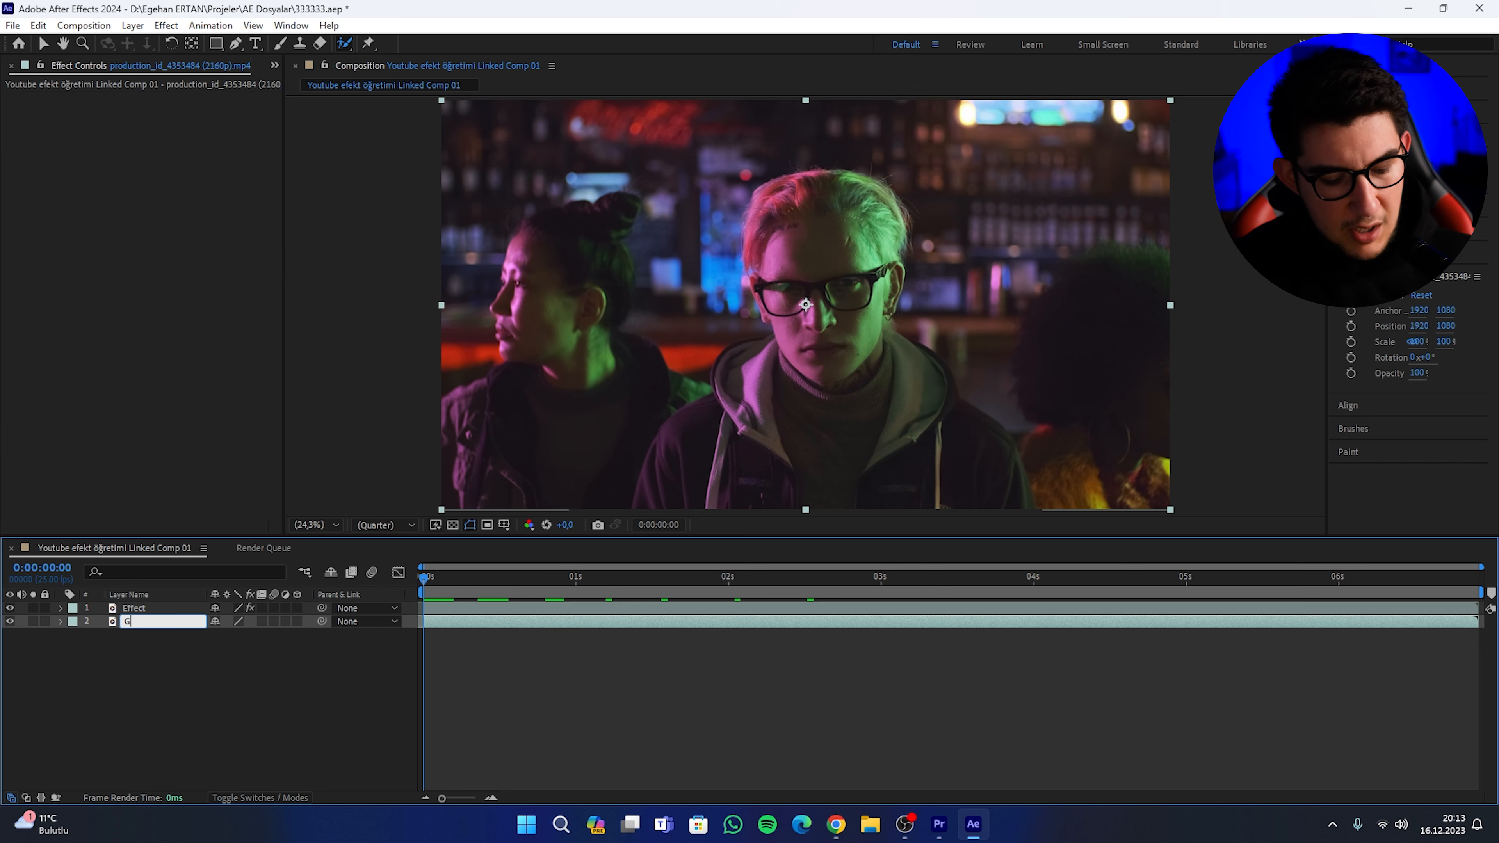
pyautogui.write('a')
pyautogui.write('m Video')
pyautogui.press('Return')
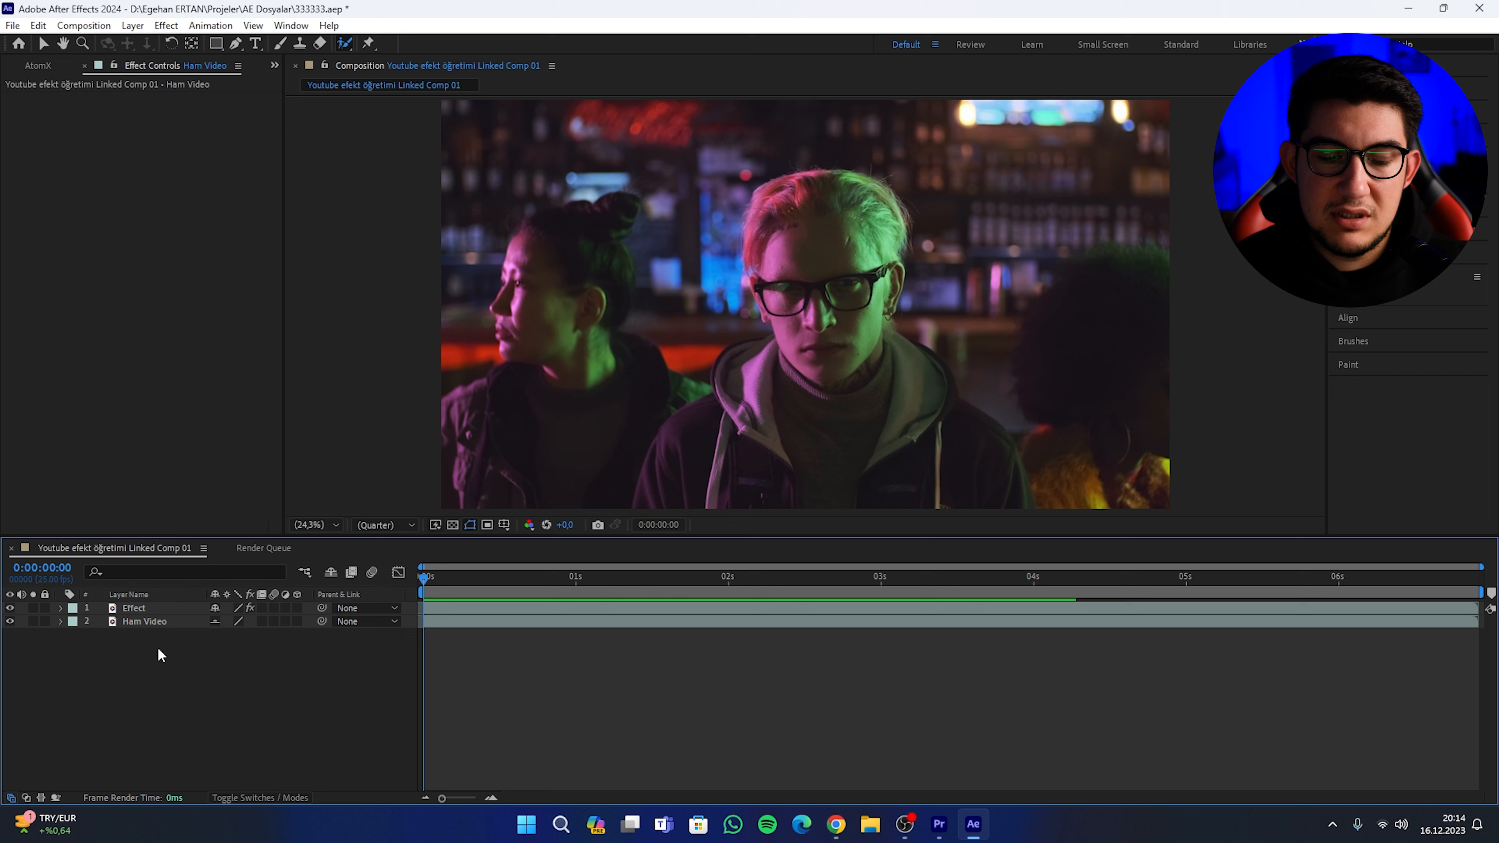
# - Apply the Motion Tile effect to the Ham Video layer
pyautogui.rightClick(161, 627)
pyautogui.moveTo(341, 388)
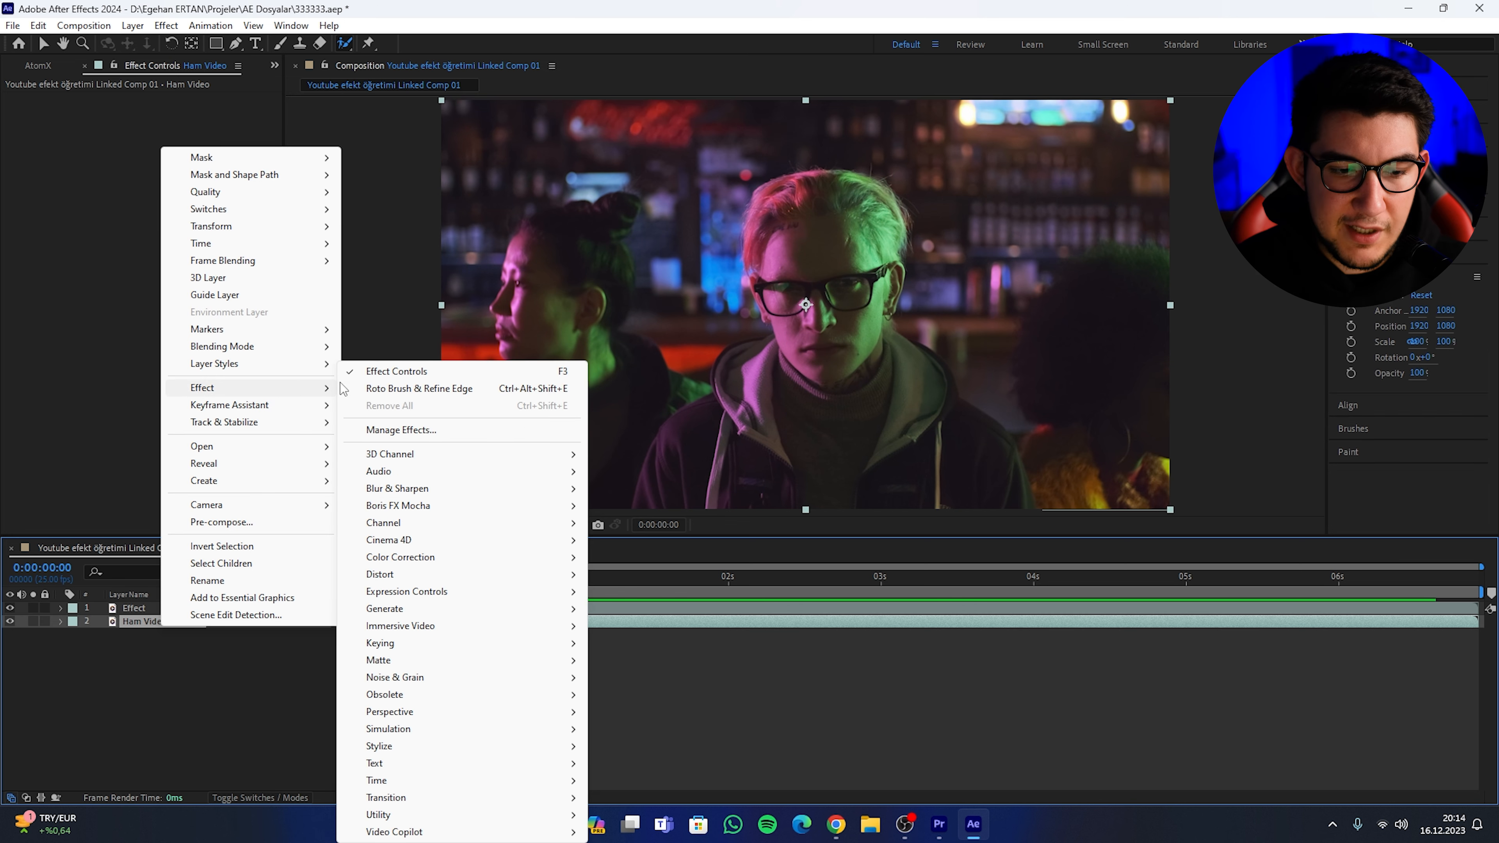
pyautogui.moveTo(467, 745)
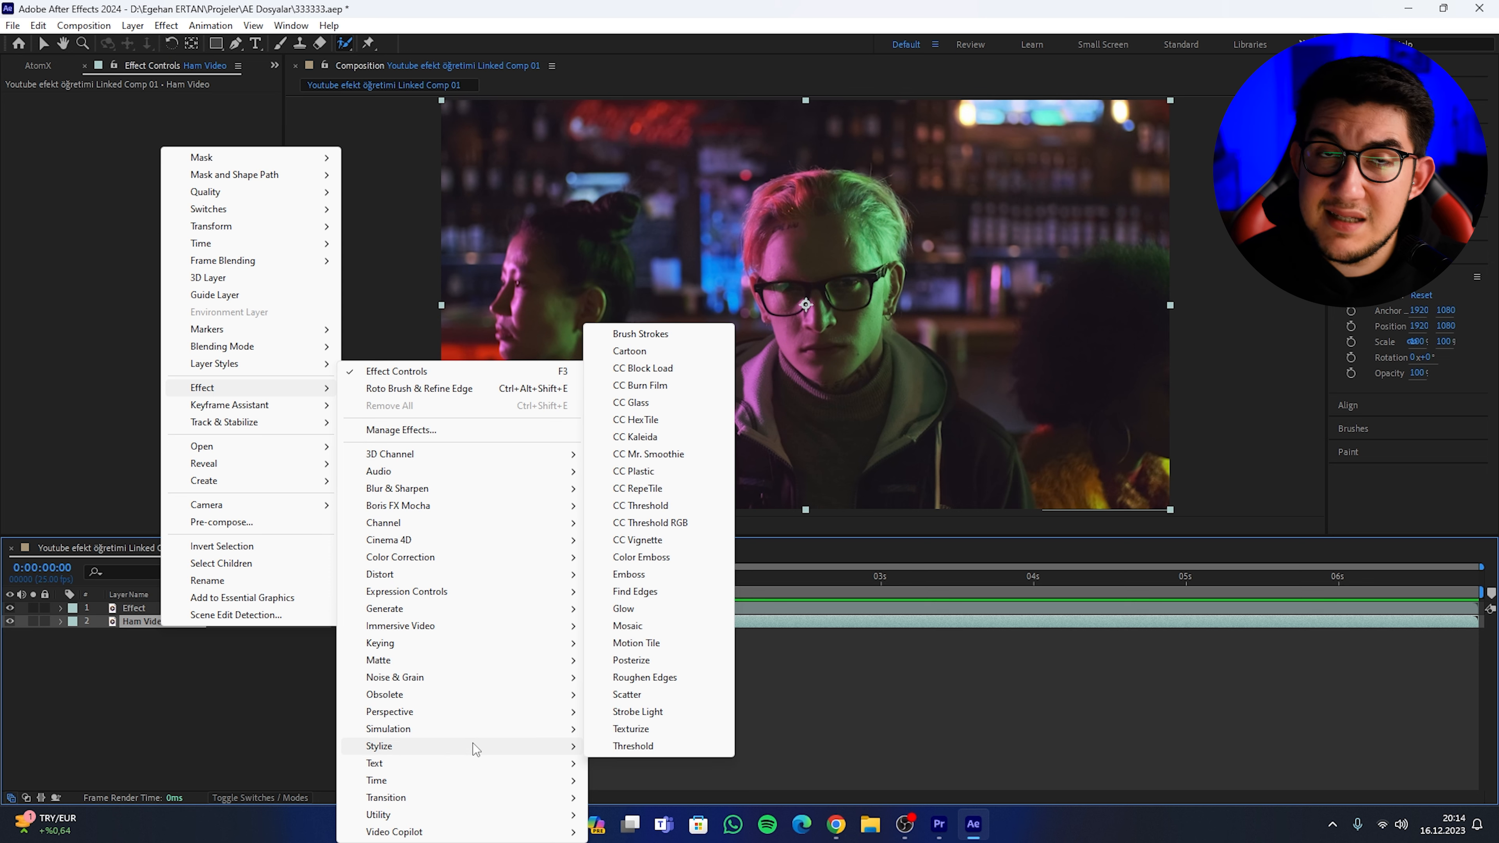
pyautogui.click(649, 643)
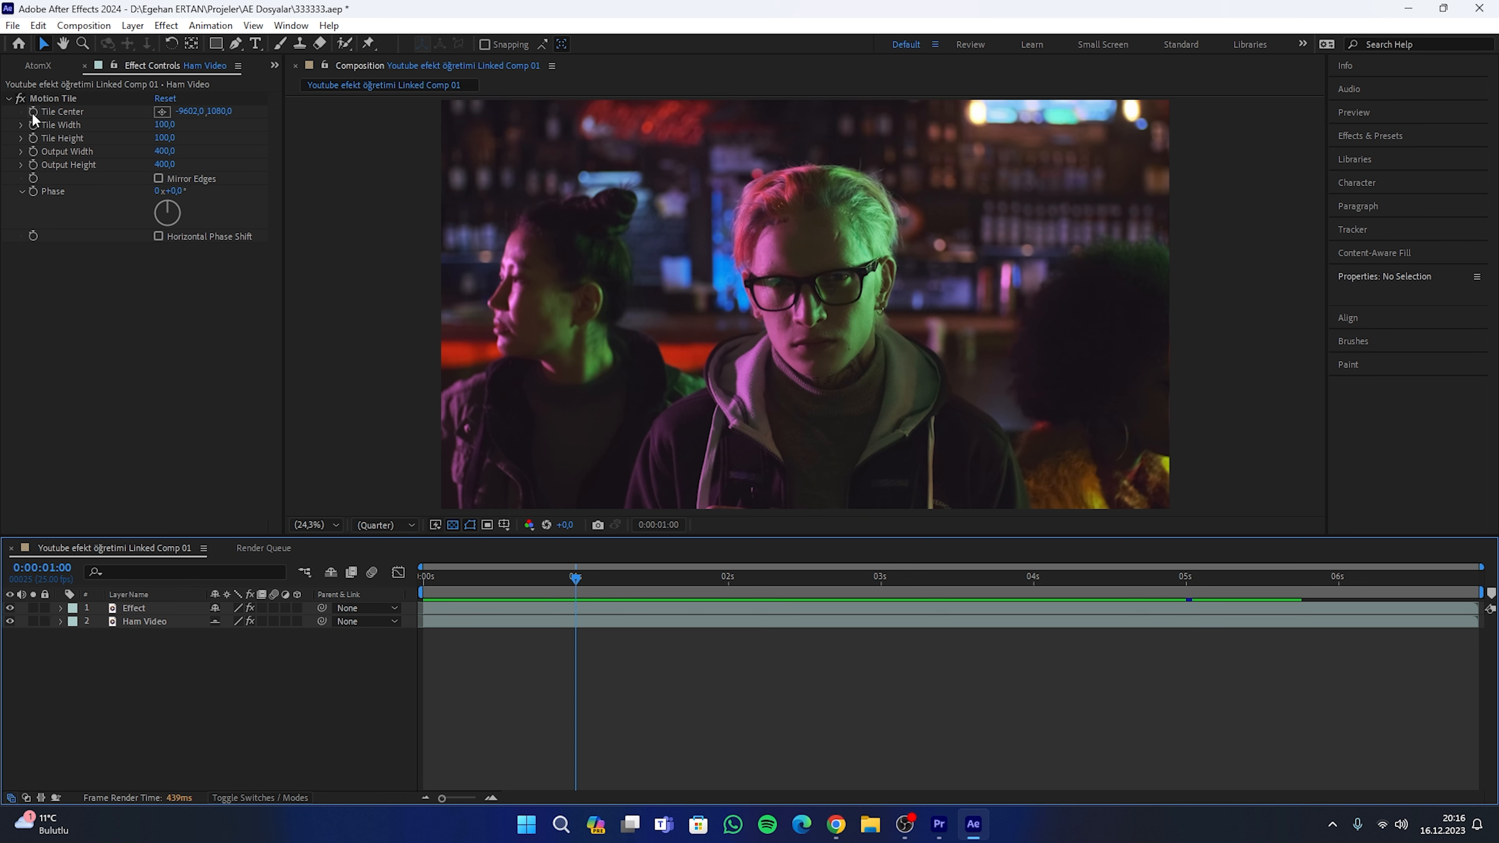
# - Keyframe the Motion Tile's Tile Center at 1 second and set its horizontal value to 1920 at 5 seconds
pyautogui.click(37, 99)
pyautogui.click(1185, 578)
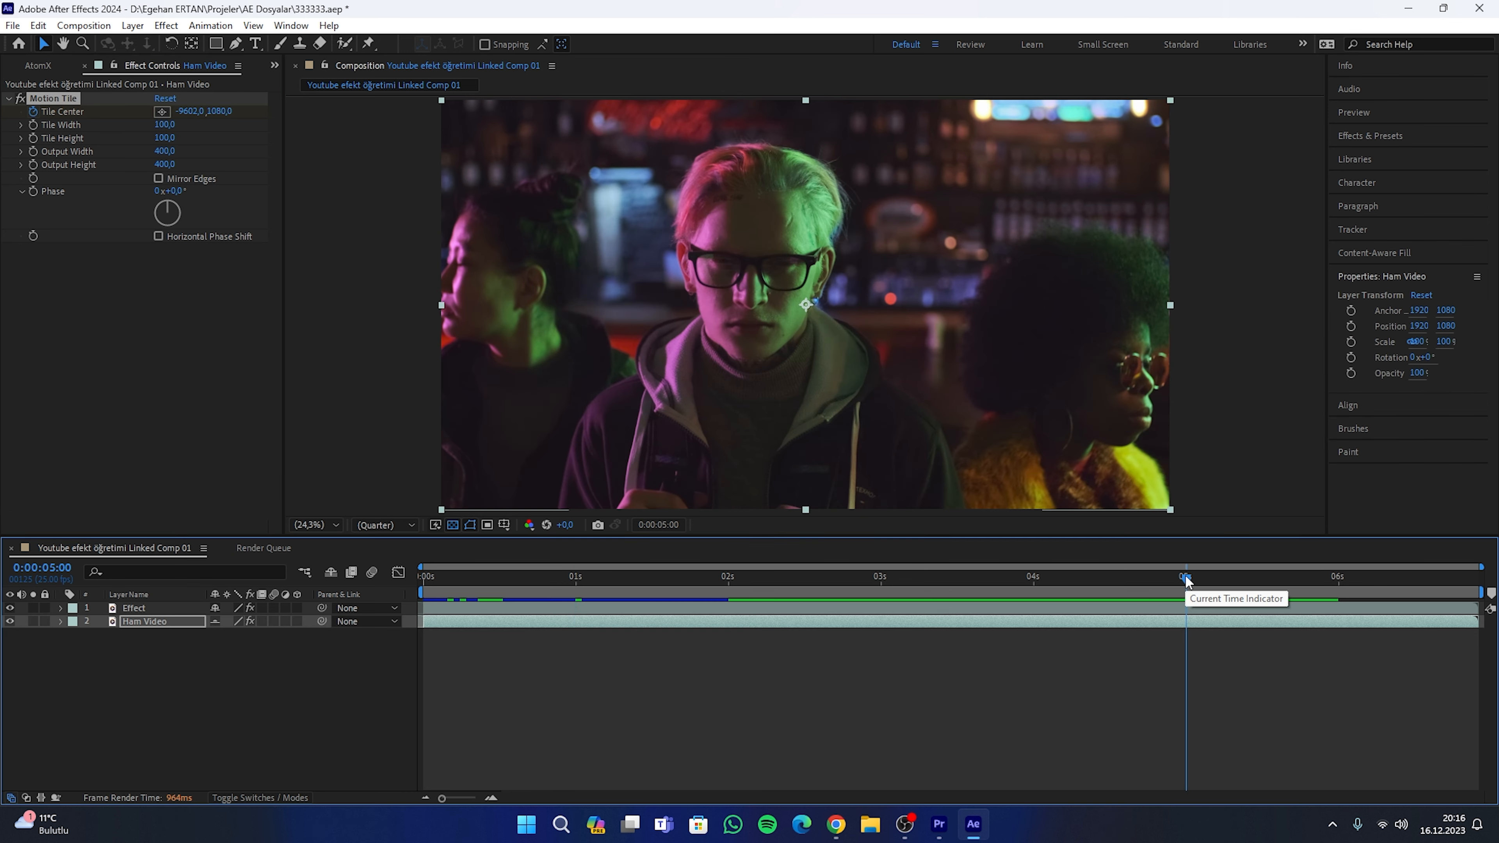
pyautogui.click(189, 112)
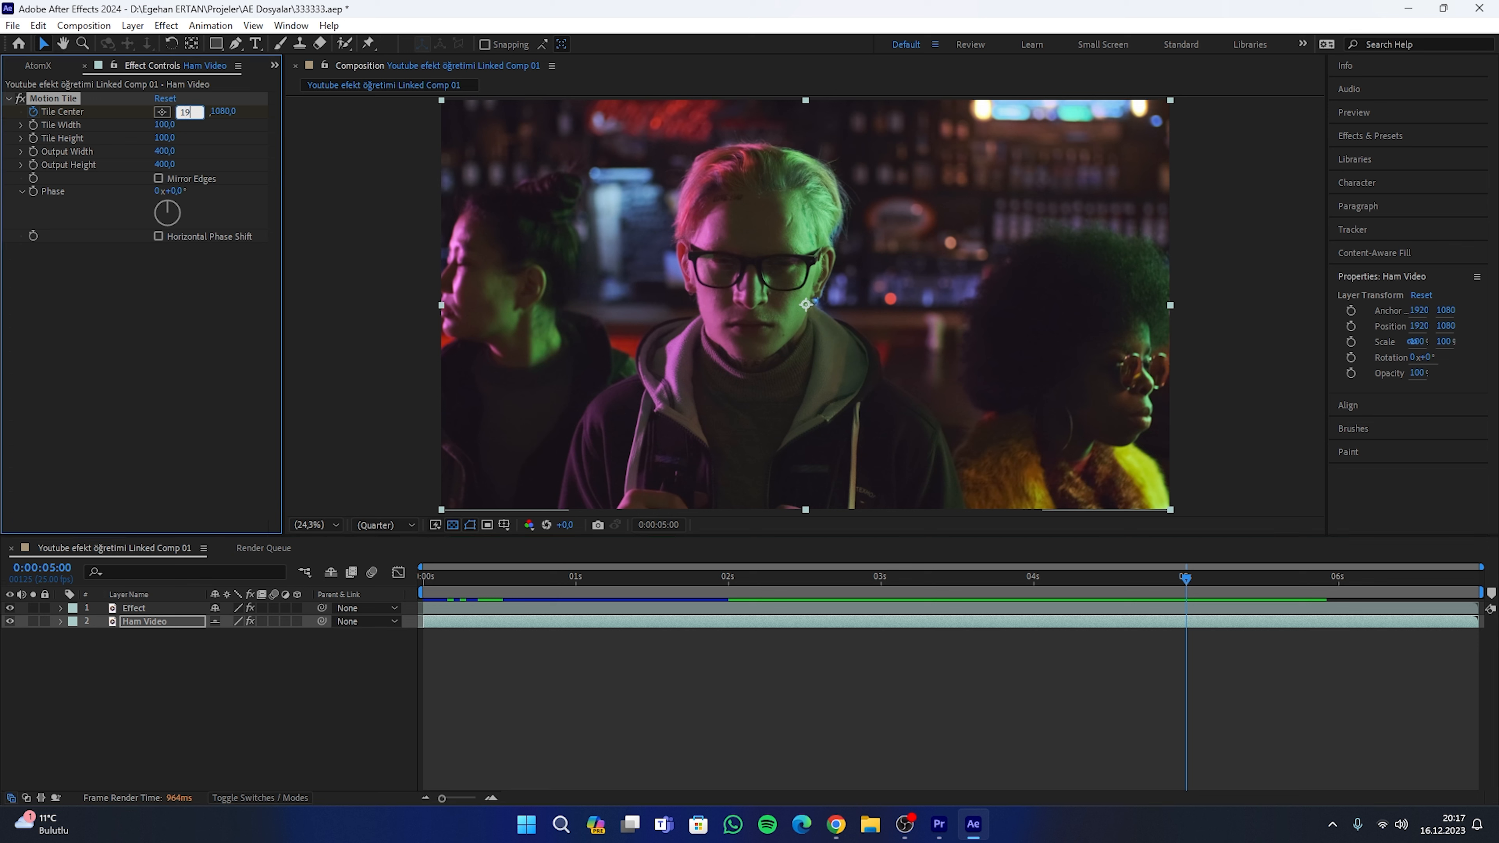
pyautogui.press('Return')
# - Preview the Tile Center animation from the 1-second mark to just past 5 seconds
pyautogui.moveTo(622, 576); pyautogui.dragTo(572, 621)
pyautogui.press('space')
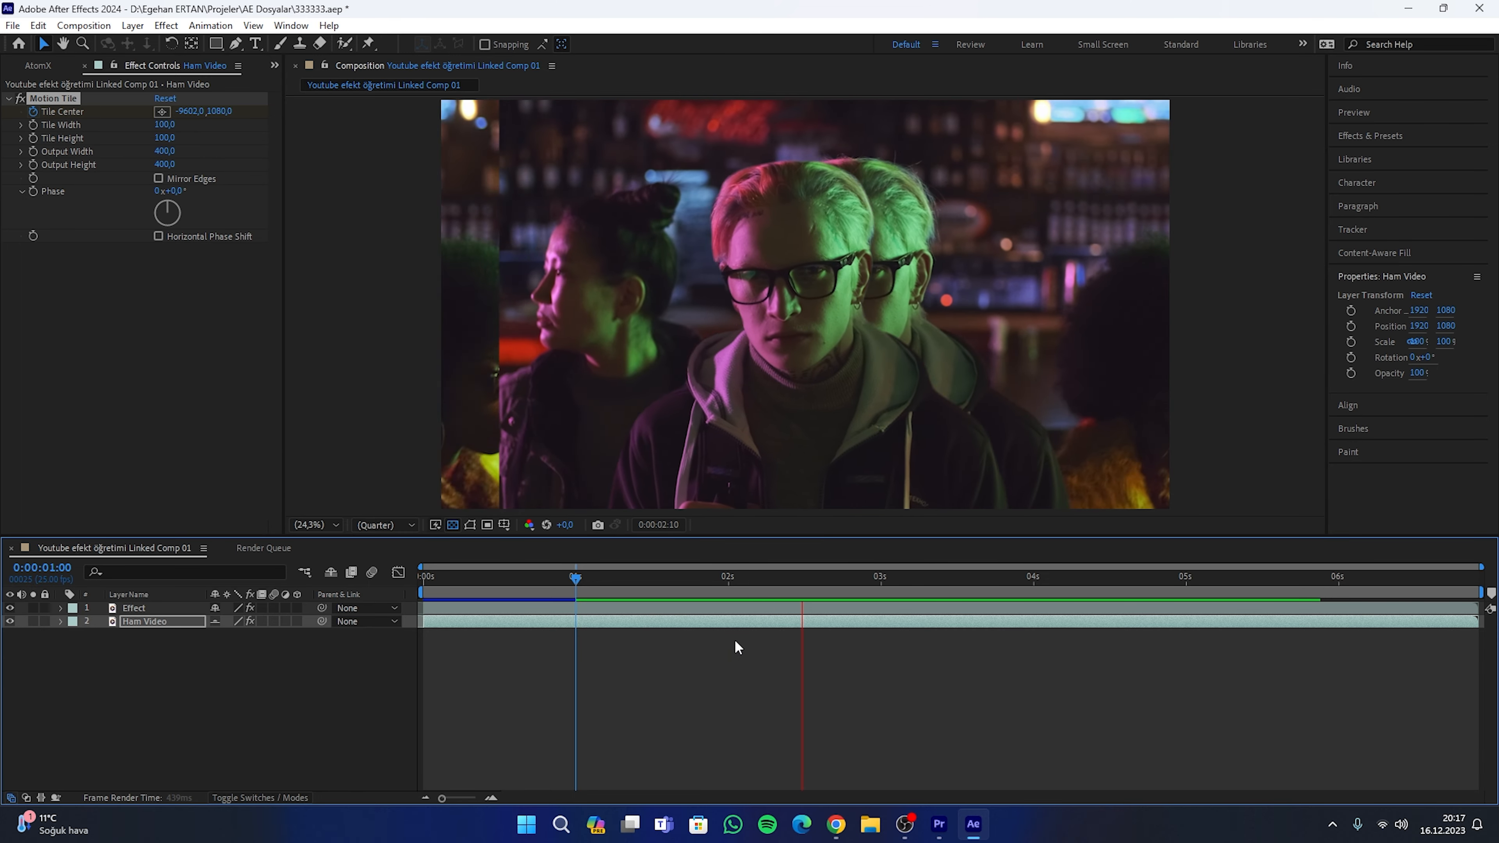
pyautogui.press('space')
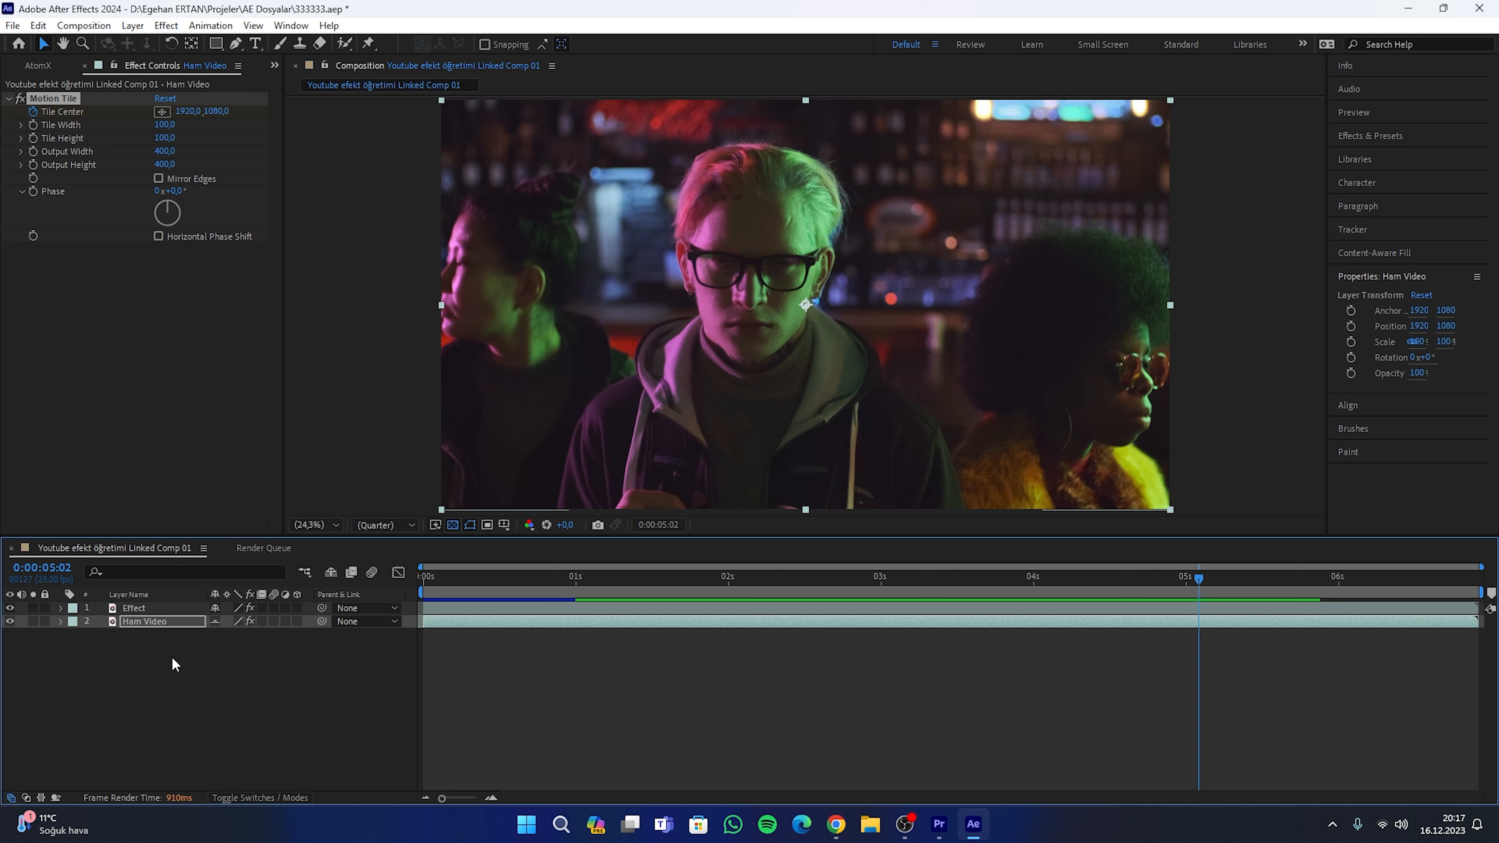
# - Enable motion blur for the Ham Video layer and preview the animation from the start of the composition
pyautogui.click(274, 621)
pyautogui.moveTo(561, 582); pyautogui.dragTo(403, 578)
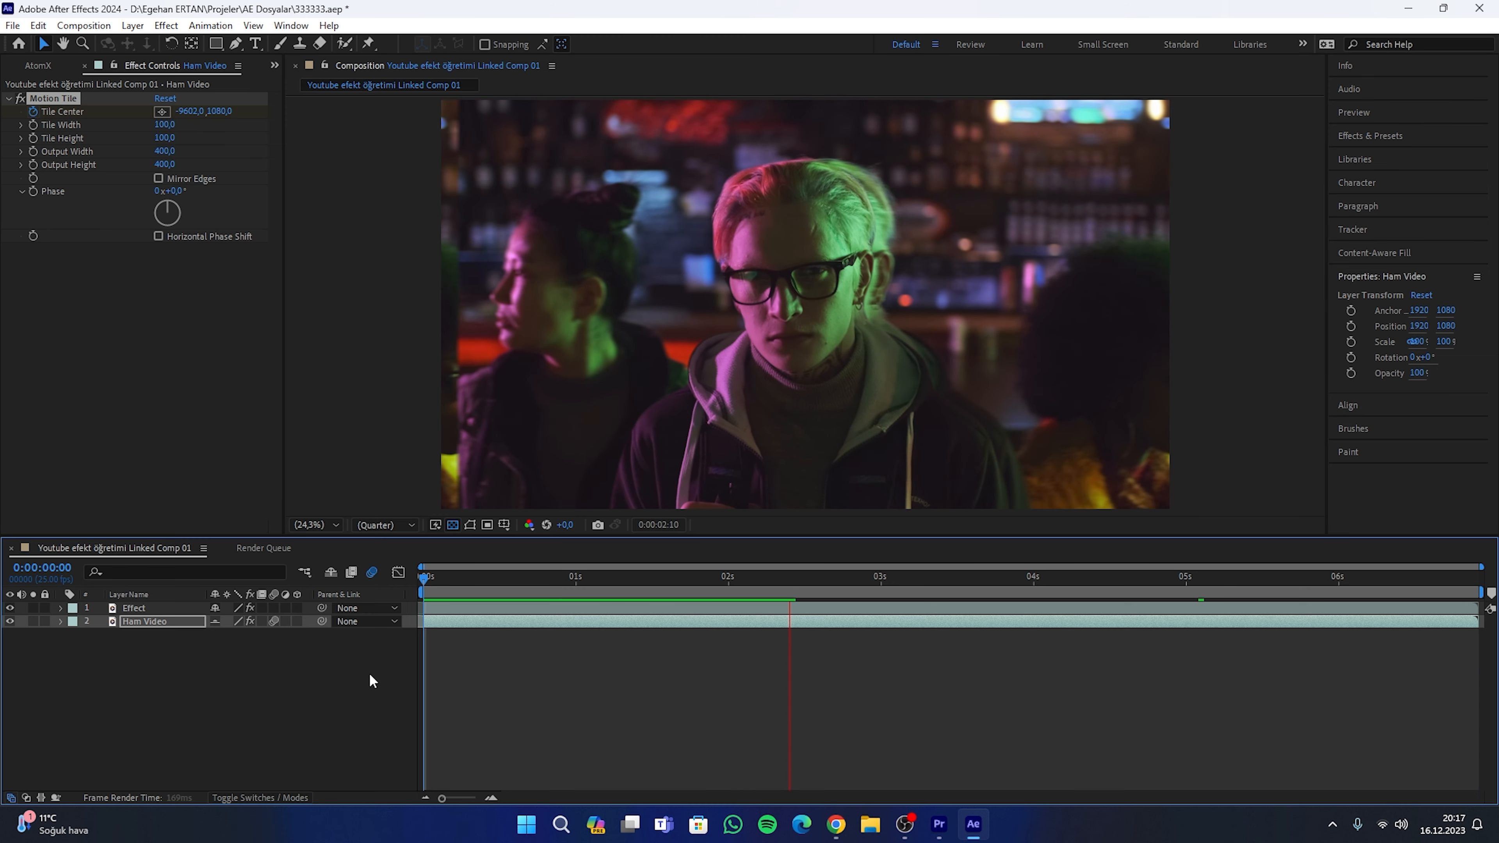
pyautogui.click(372, 672)
# - Reveal the Ham Video layer's Tile Center keyframes and apply Easy Ease to both of them
pyautogui.click(178, 621)
pyautogui.press('u')
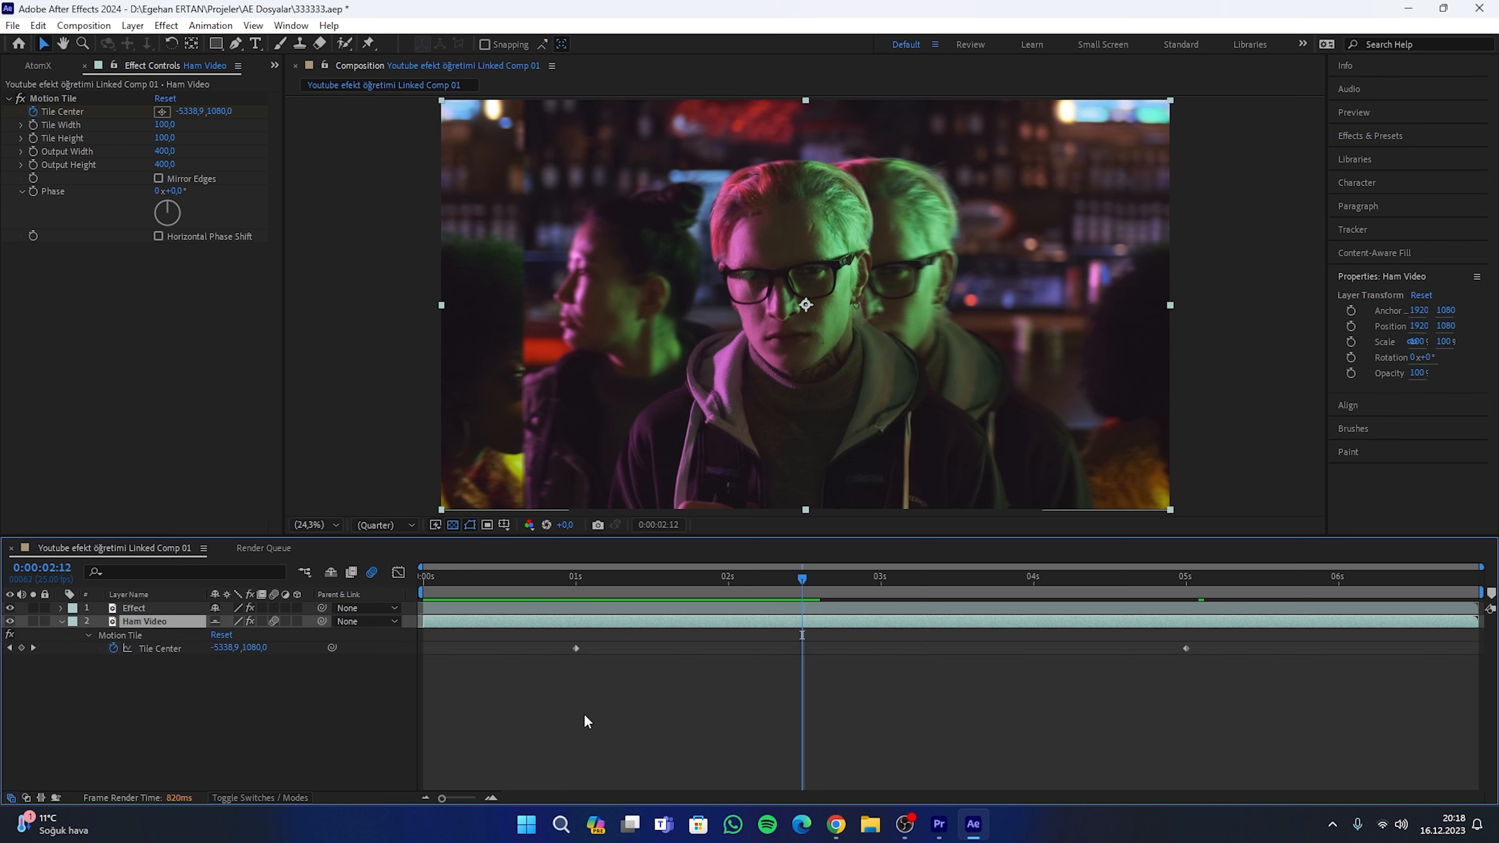
pyautogui.moveTo(1217, 676); pyautogui.dragTo(552, 644)
pyautogui.click(888, 734)
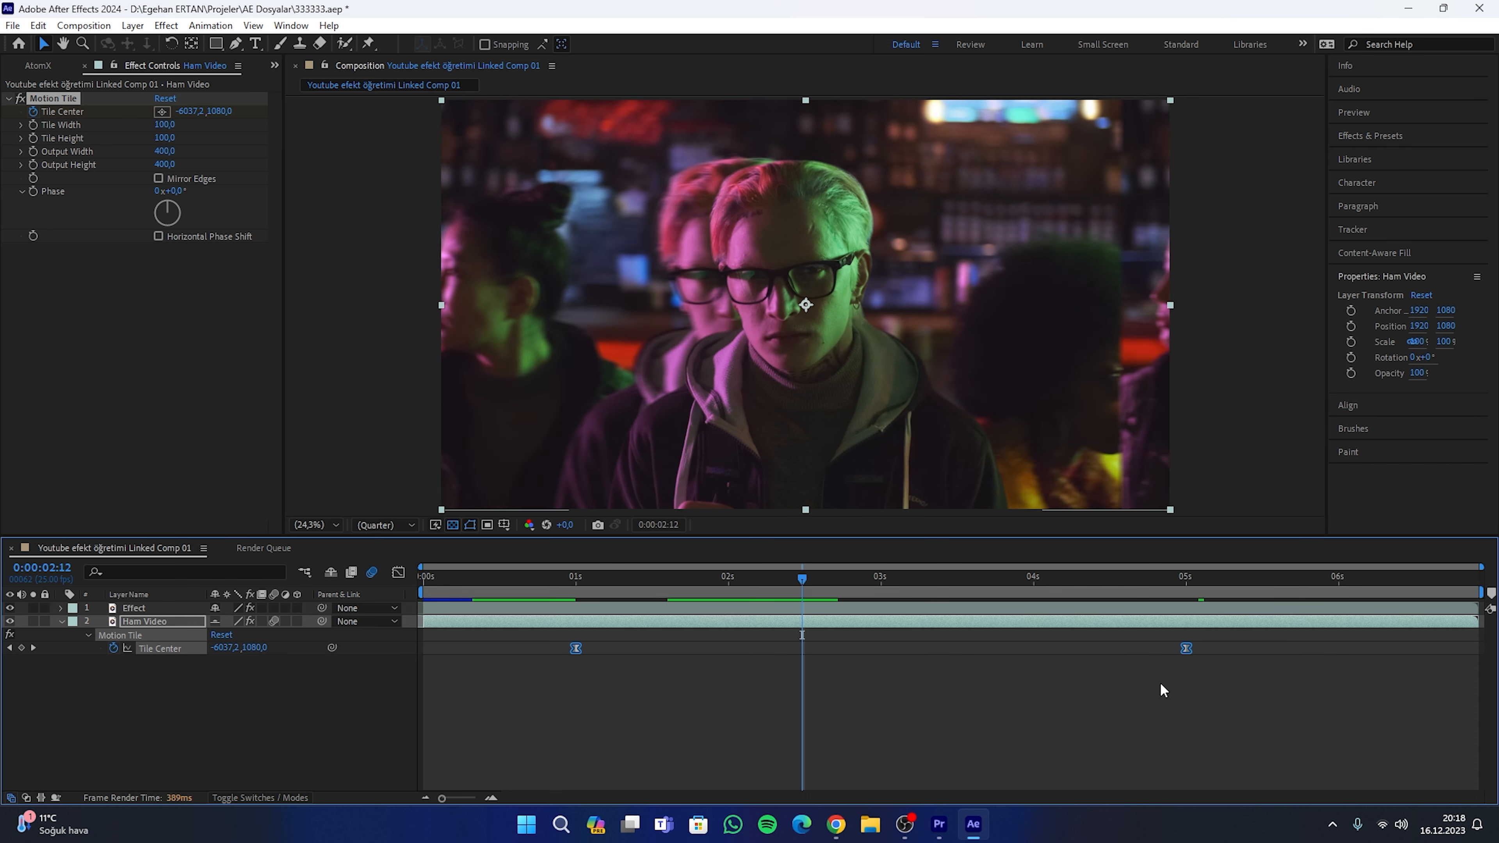
pyautogui.keyDown('ctrl'); pyautogui.click(1186, 649); pyautogui.keyUp('ctrl')
pyautogui.rightClick(1186, 649)
pyautogui.moveTo(1248, 643)
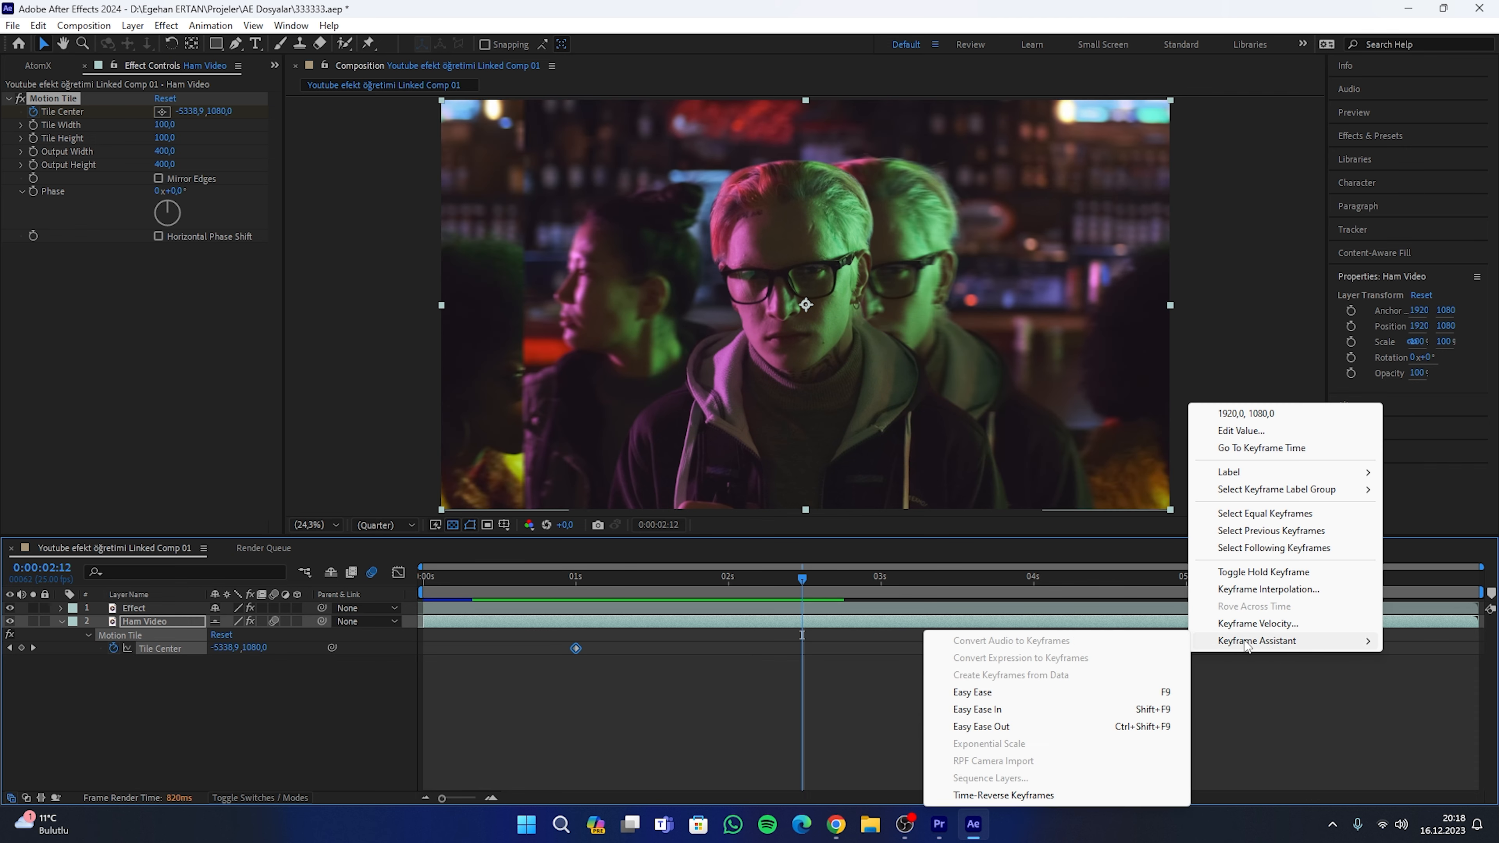
pyautogui.click(1025, 688)
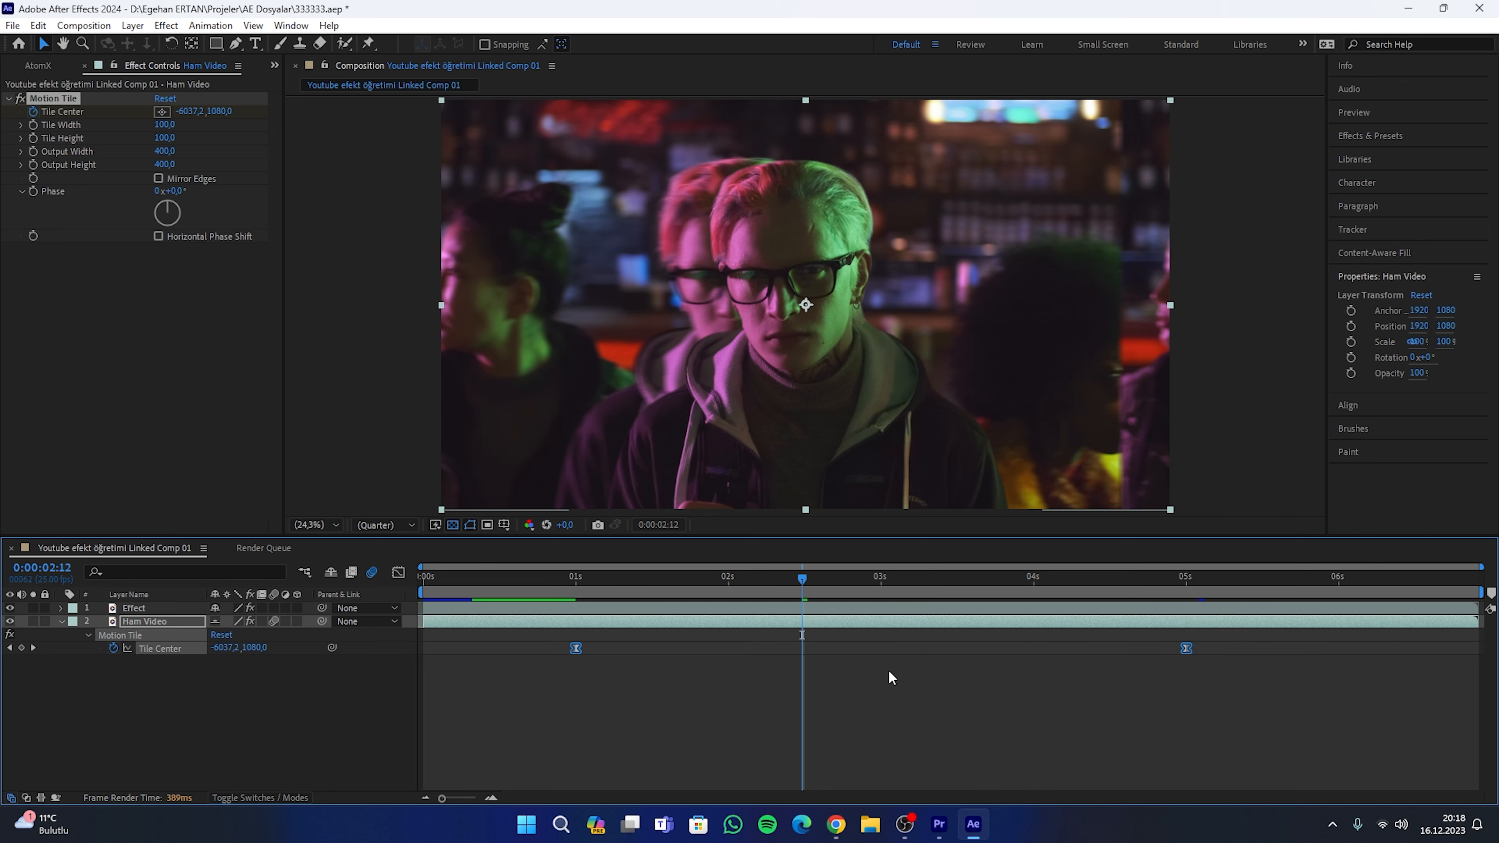
# - Show both Tile Center keyframes in the graph editor as a speed graph
pyautogui.click(433, 657)
pyautogui.moveTo(1235, 689); pyautogui.dragTo(540, 644)
pyautogui.click(396, 570)
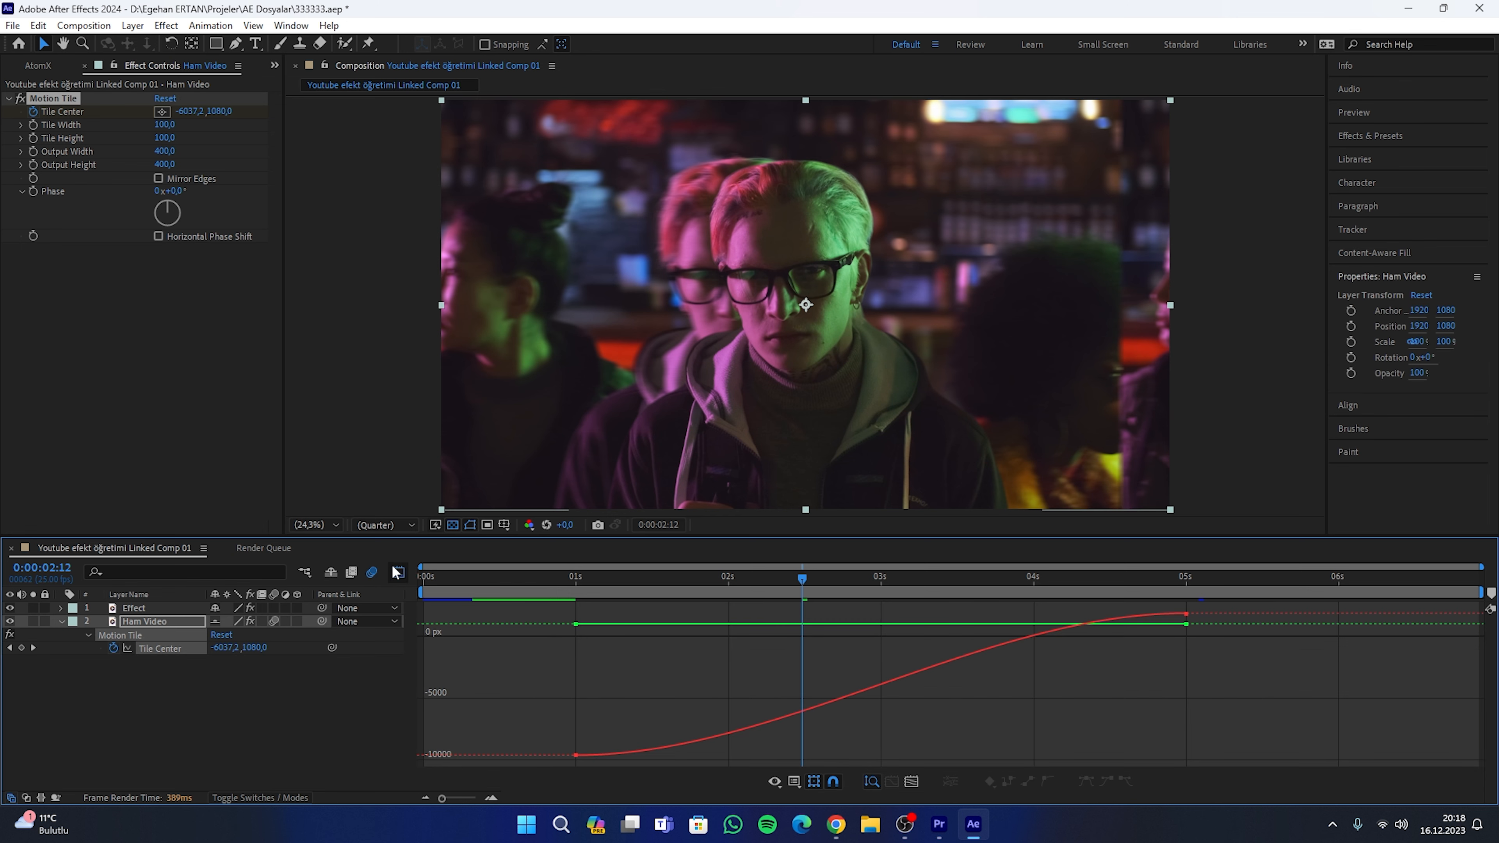
pyautogui.rightClick(656, 702)
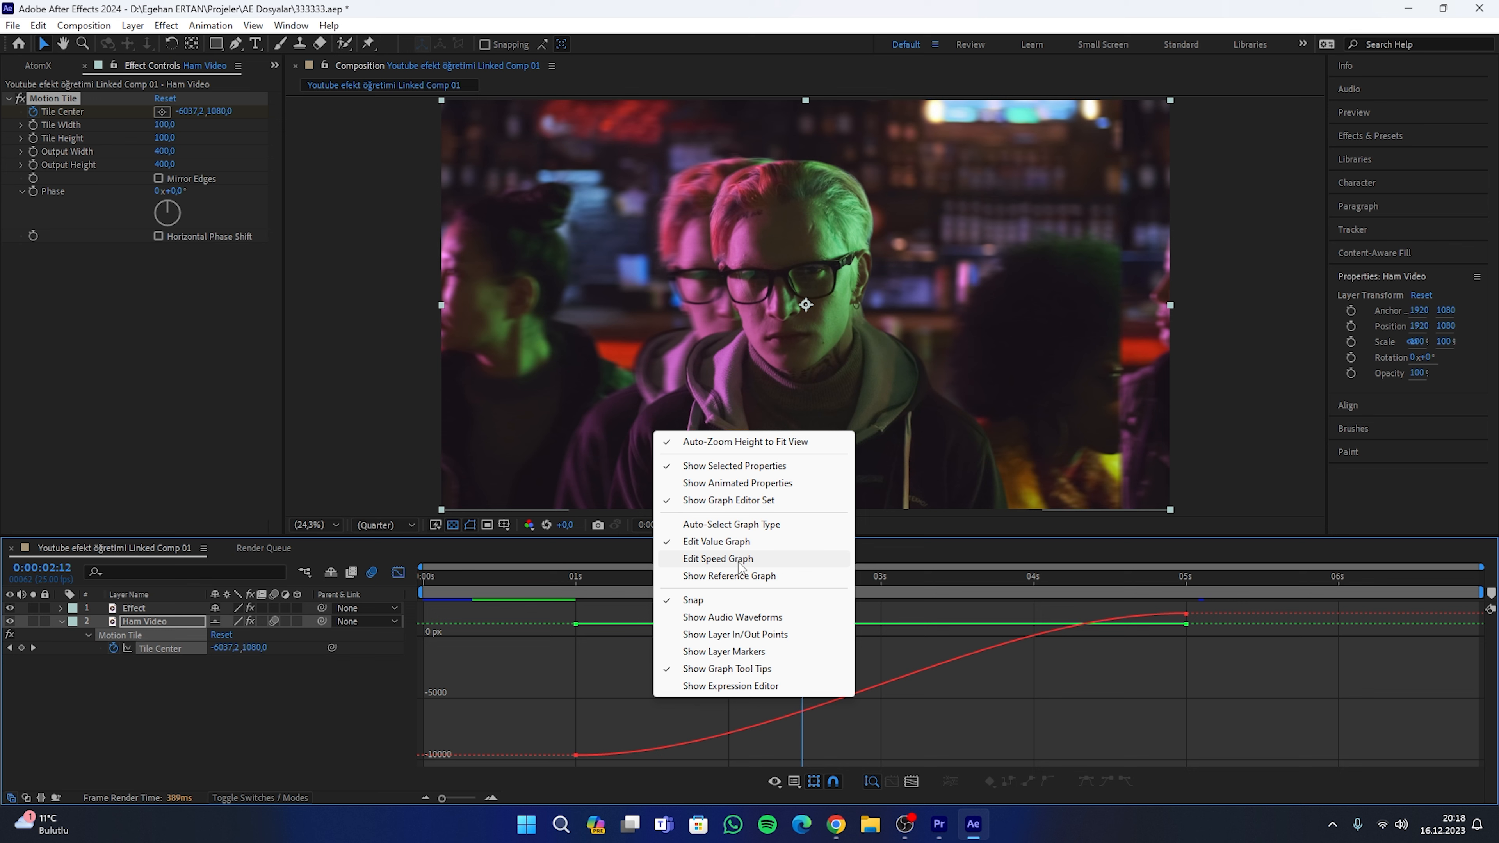
pyautogui.click(739, 559)
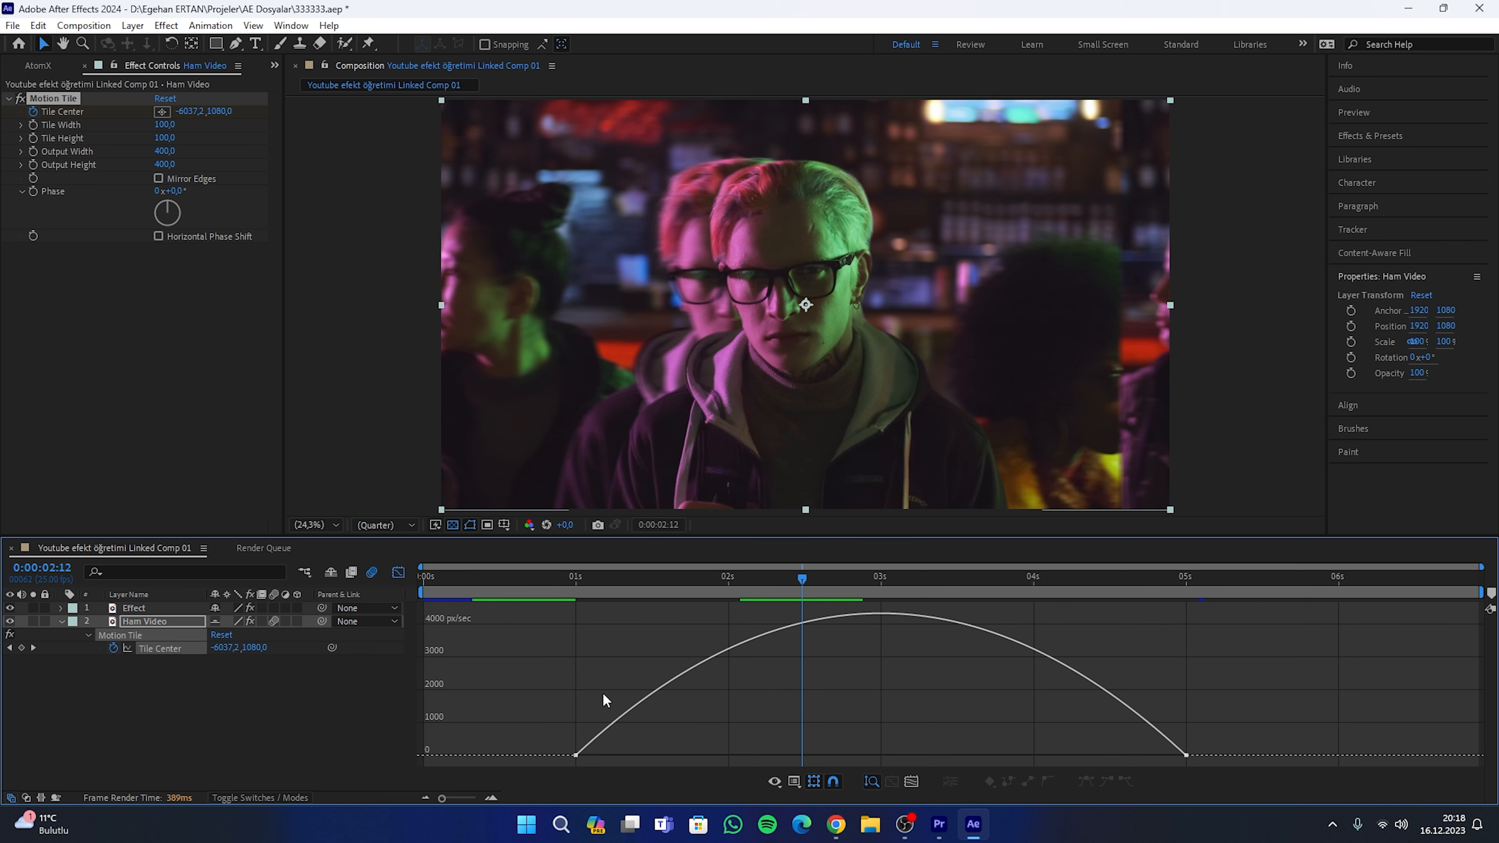
# - Extend the 5-second keyframe's speed handle back to about 3 seconds, then return to the layer bar view
pyautogui.click(576, 755)
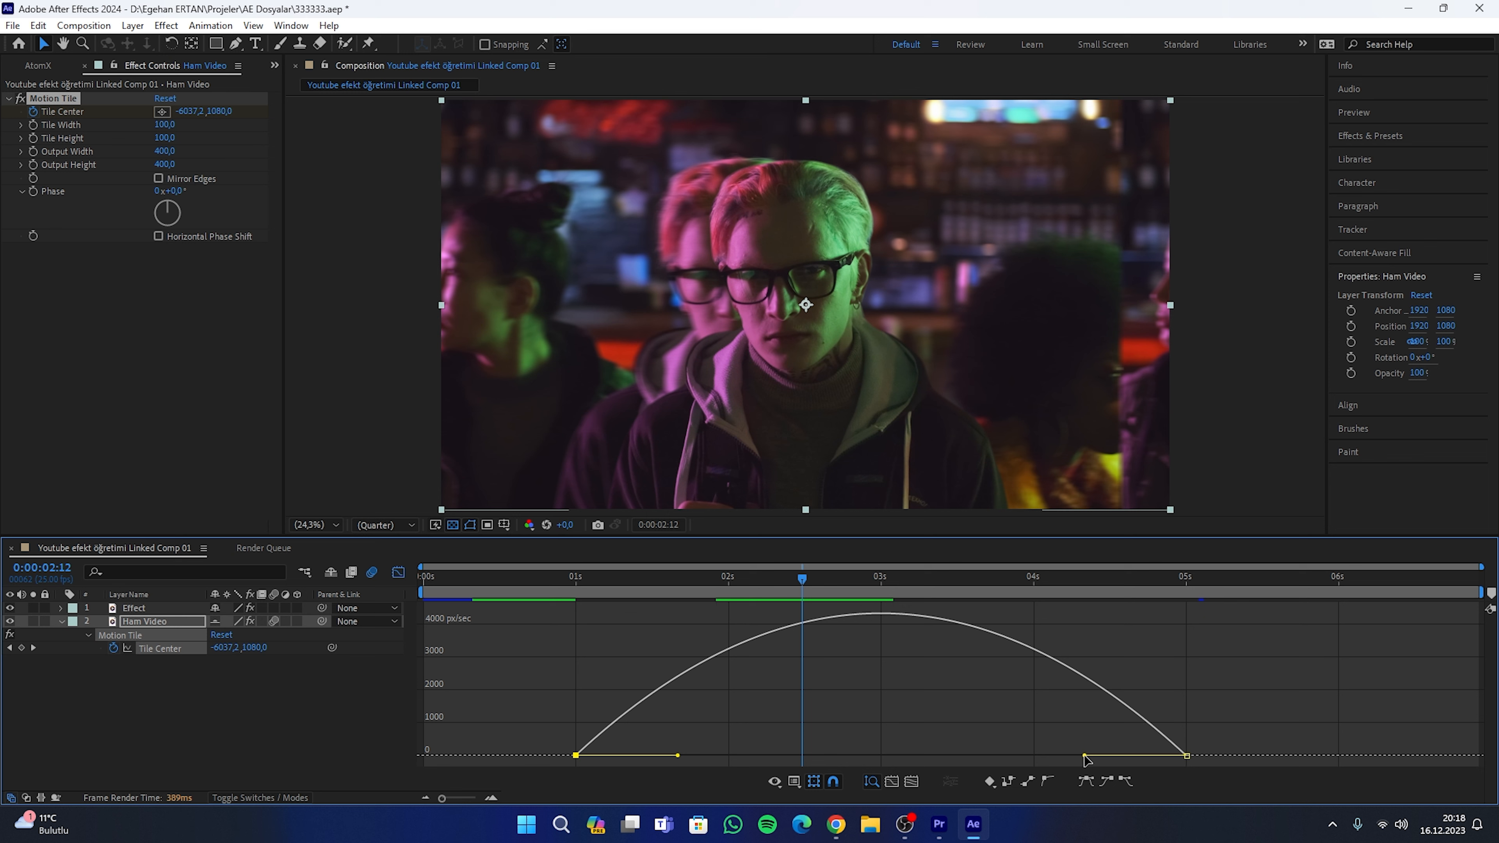
pyautogui.moveTo(1086, 759); pyautogui.dragTo(883, 758)
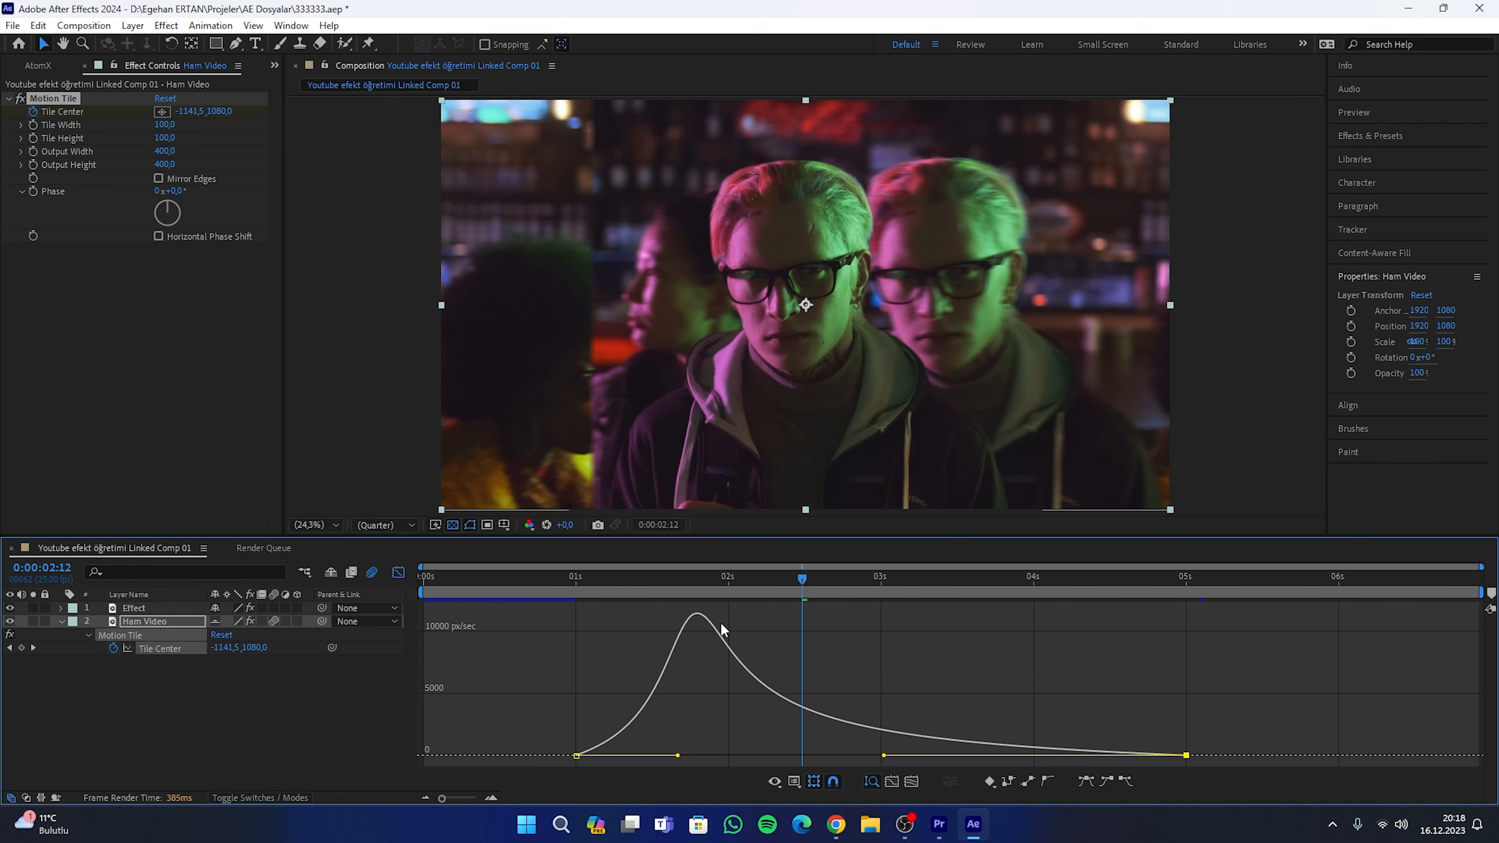
pyautogui.click(398, 573)
# - Preview the reshaped Tile Center animation from just before the first keyframe to about 5 seconds
pyautogui.moveTo(643, 589); pyautogui.dragTo(558, 590)
pyautogui.press('space')
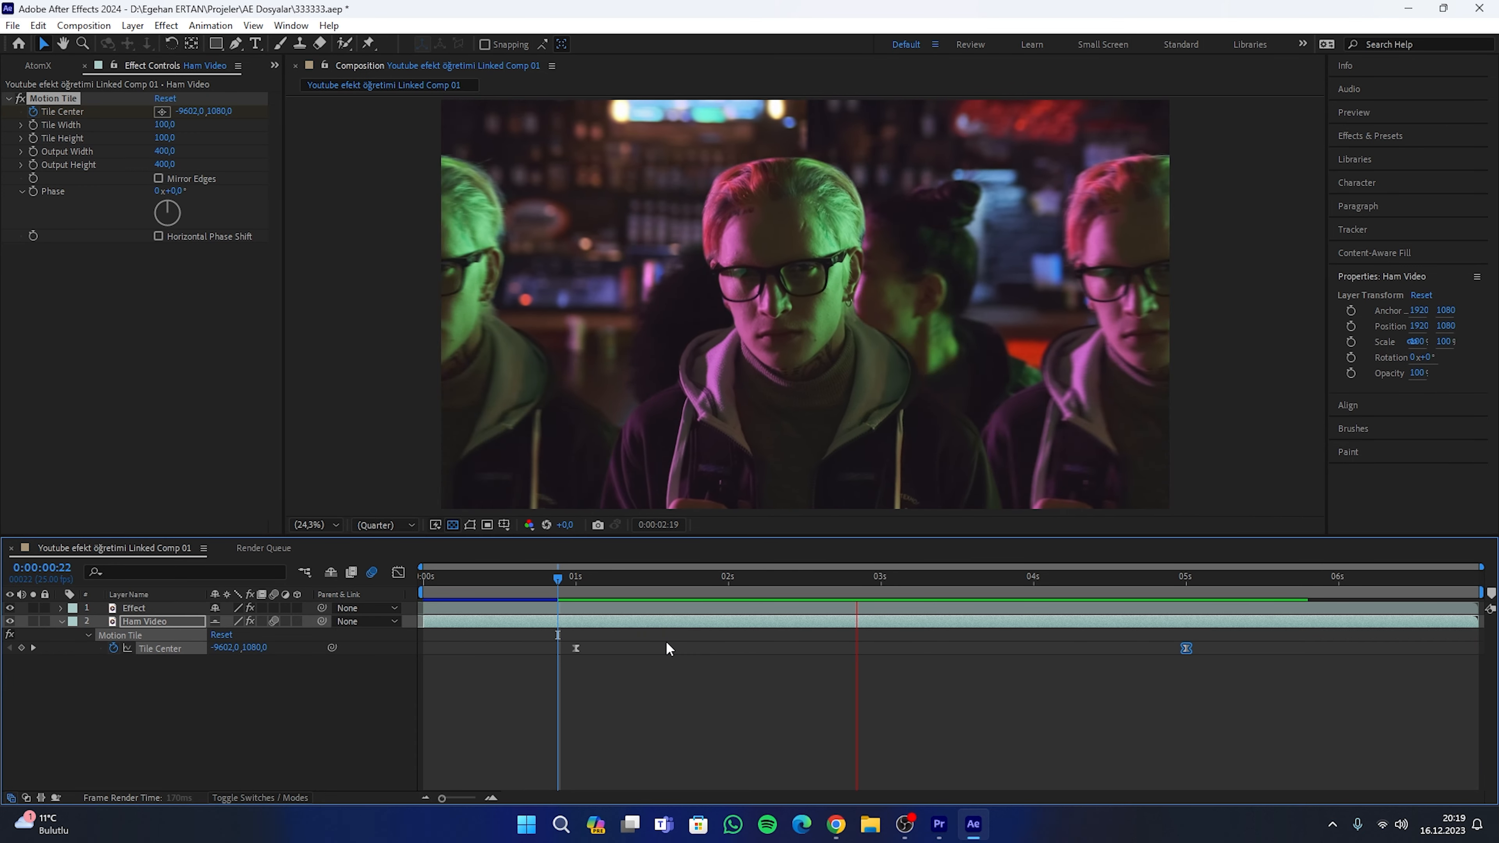
pyautogui.press('space')
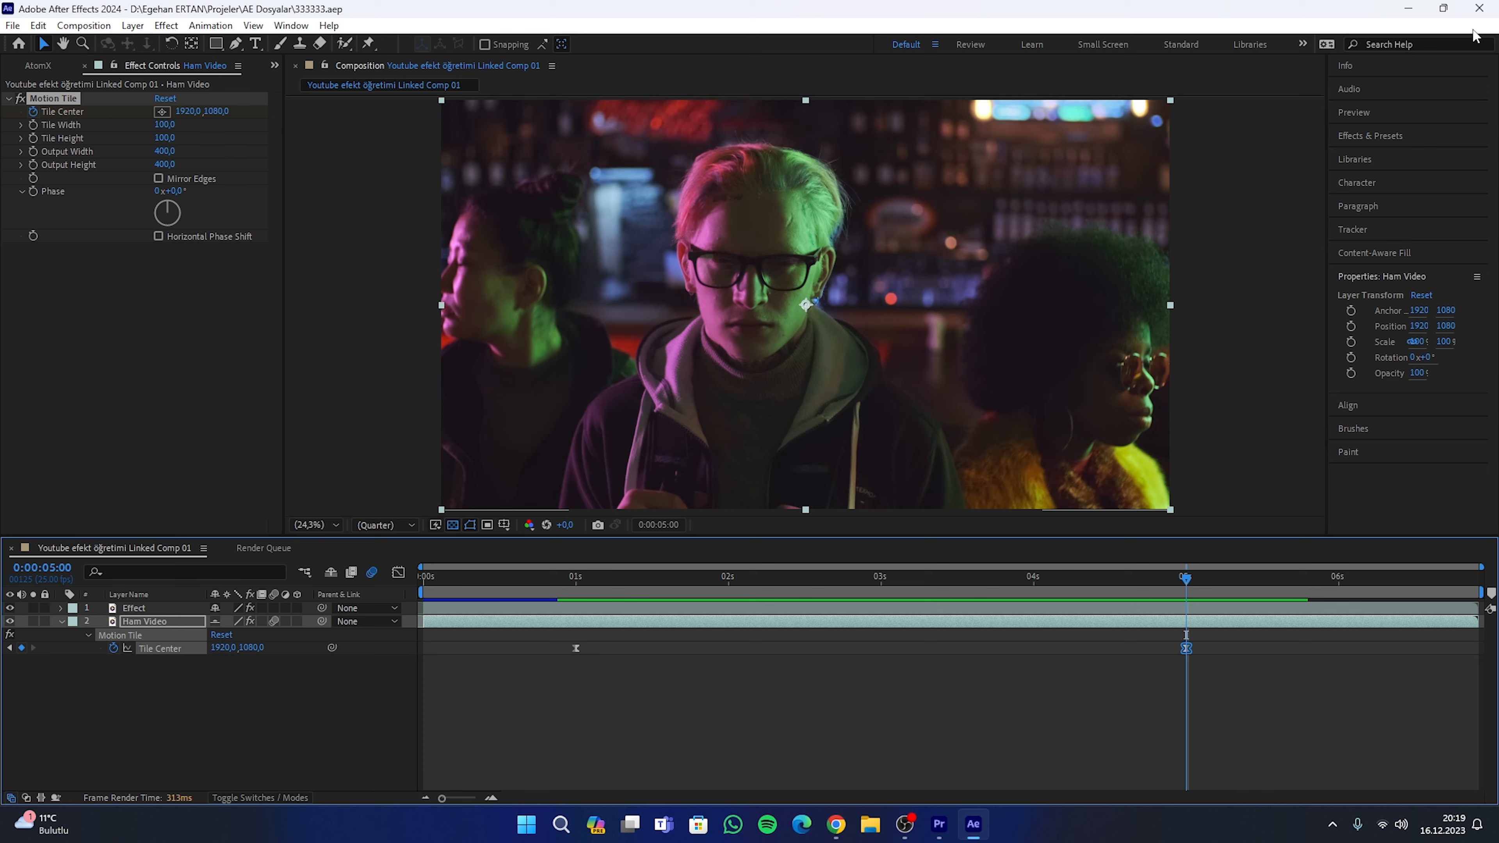
# - Close After Effects and set the playback resolution of Premiere Pro's program monitor to 1/4
pyautogui.click(1479, 8)
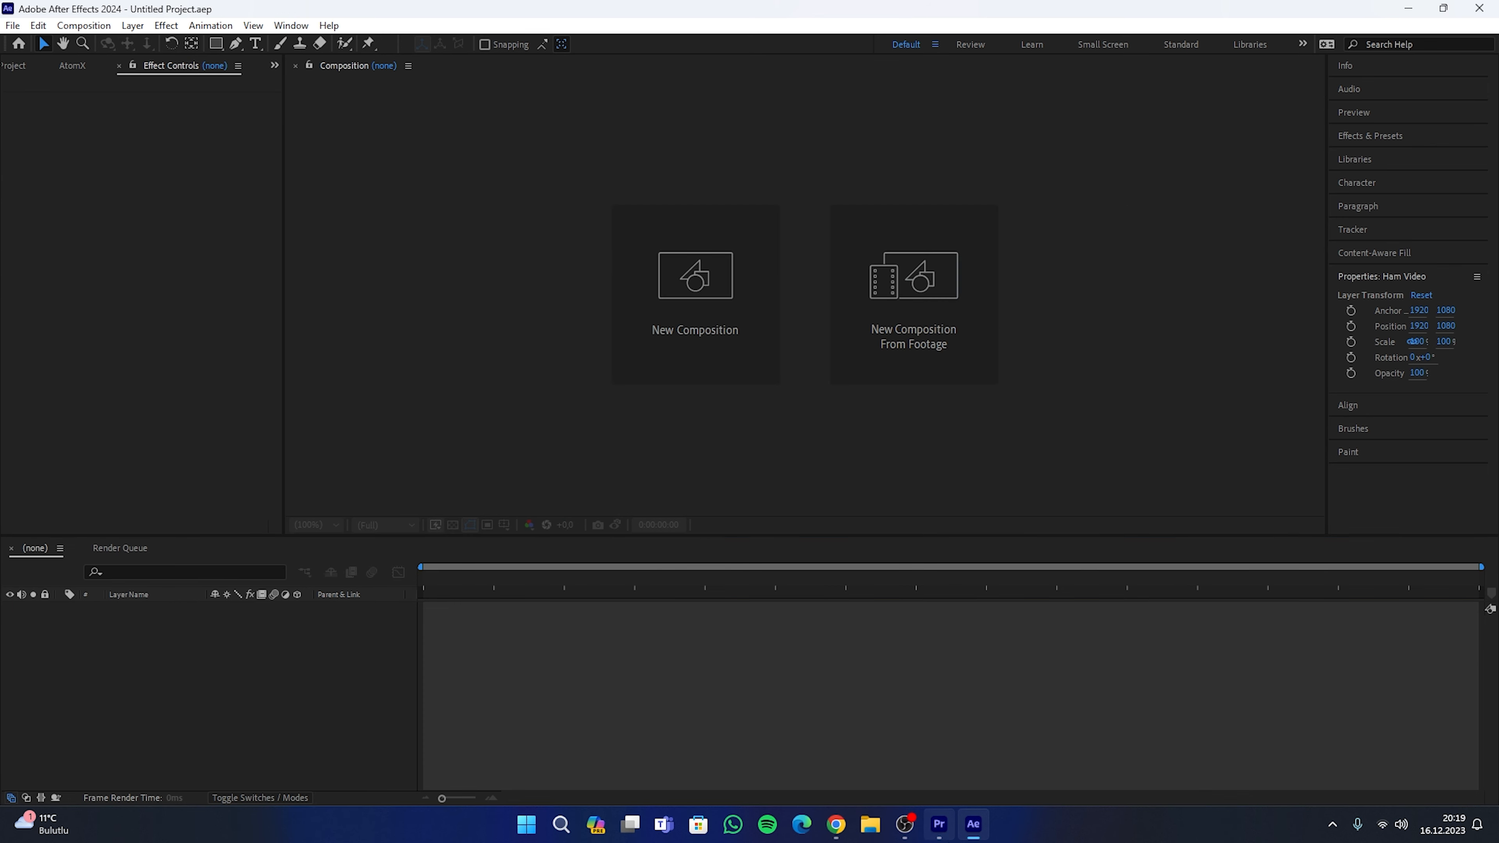
pyautogui.press('space')
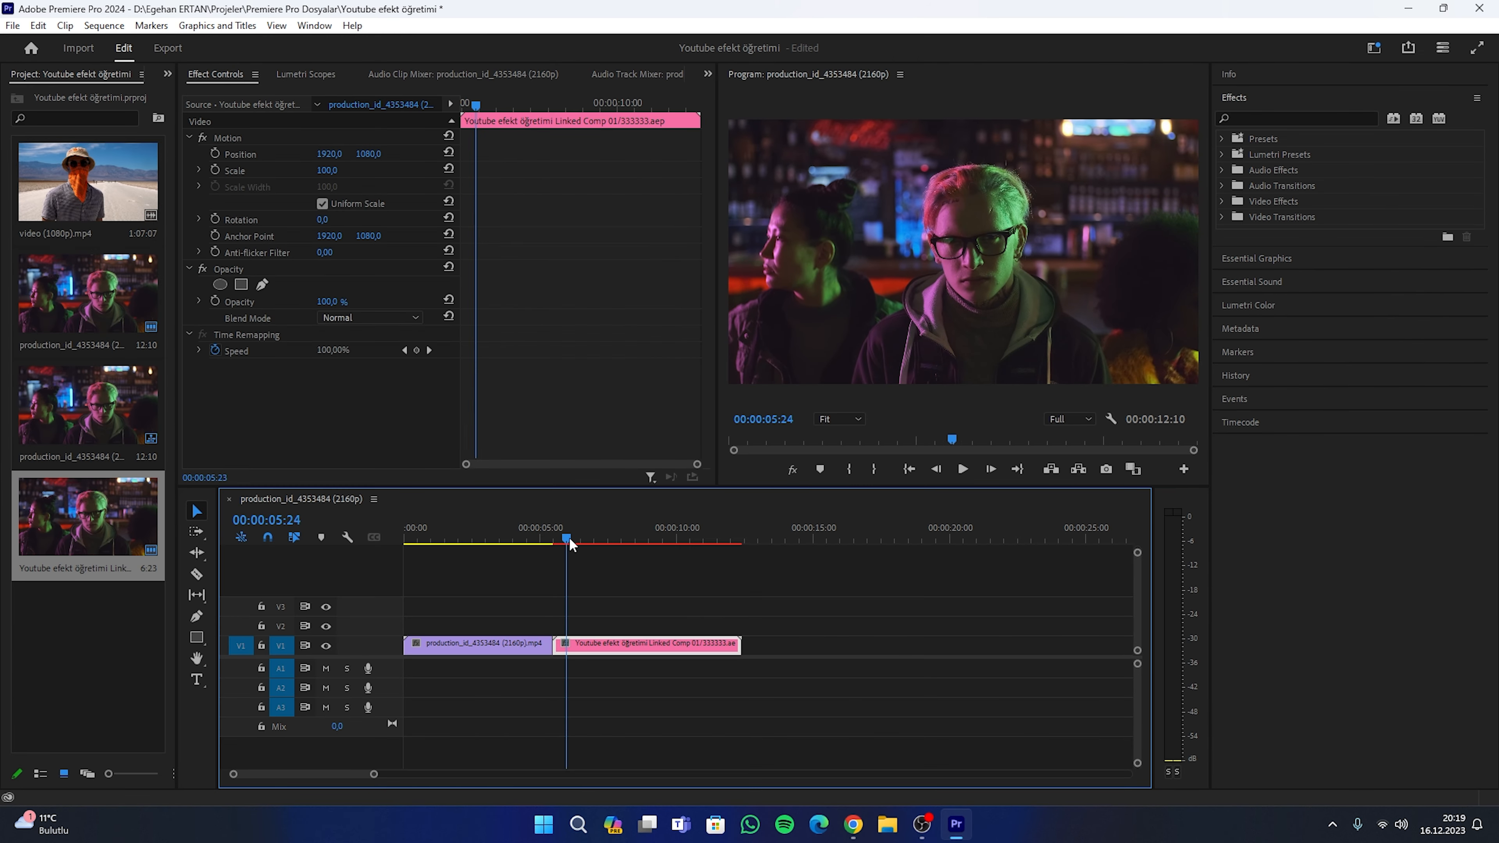
pyautogui.click(1071, 420)
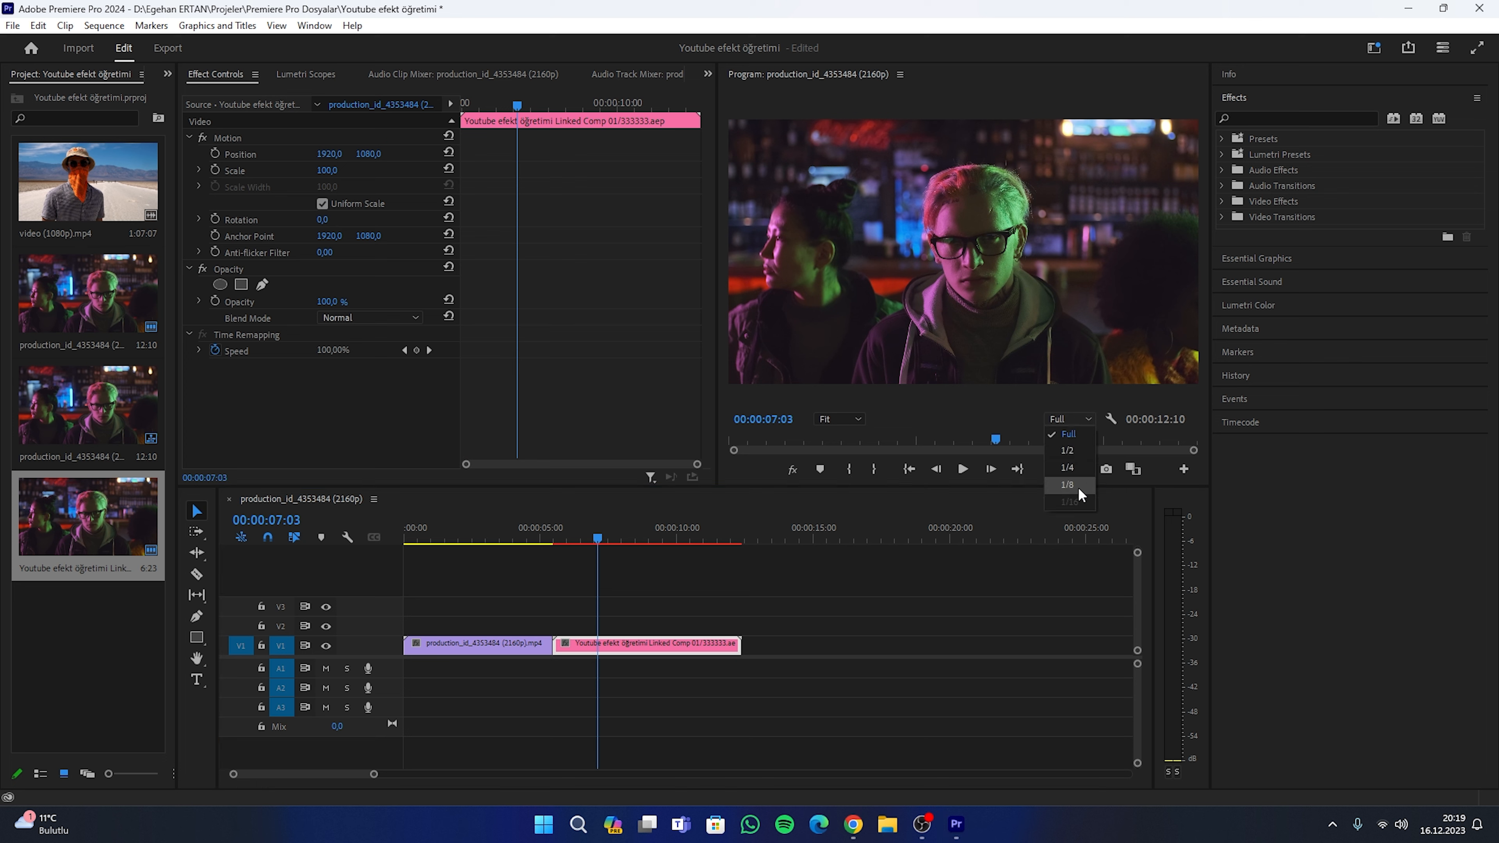
pyautogui.click(1067, 468)
# - Play the Premiere sequence through the original clip and the linked composition to check the finished effect
pyautogui.moveTo(598, 540); pyautogui.dragTo(548, 543)
pyautogui.press('space')
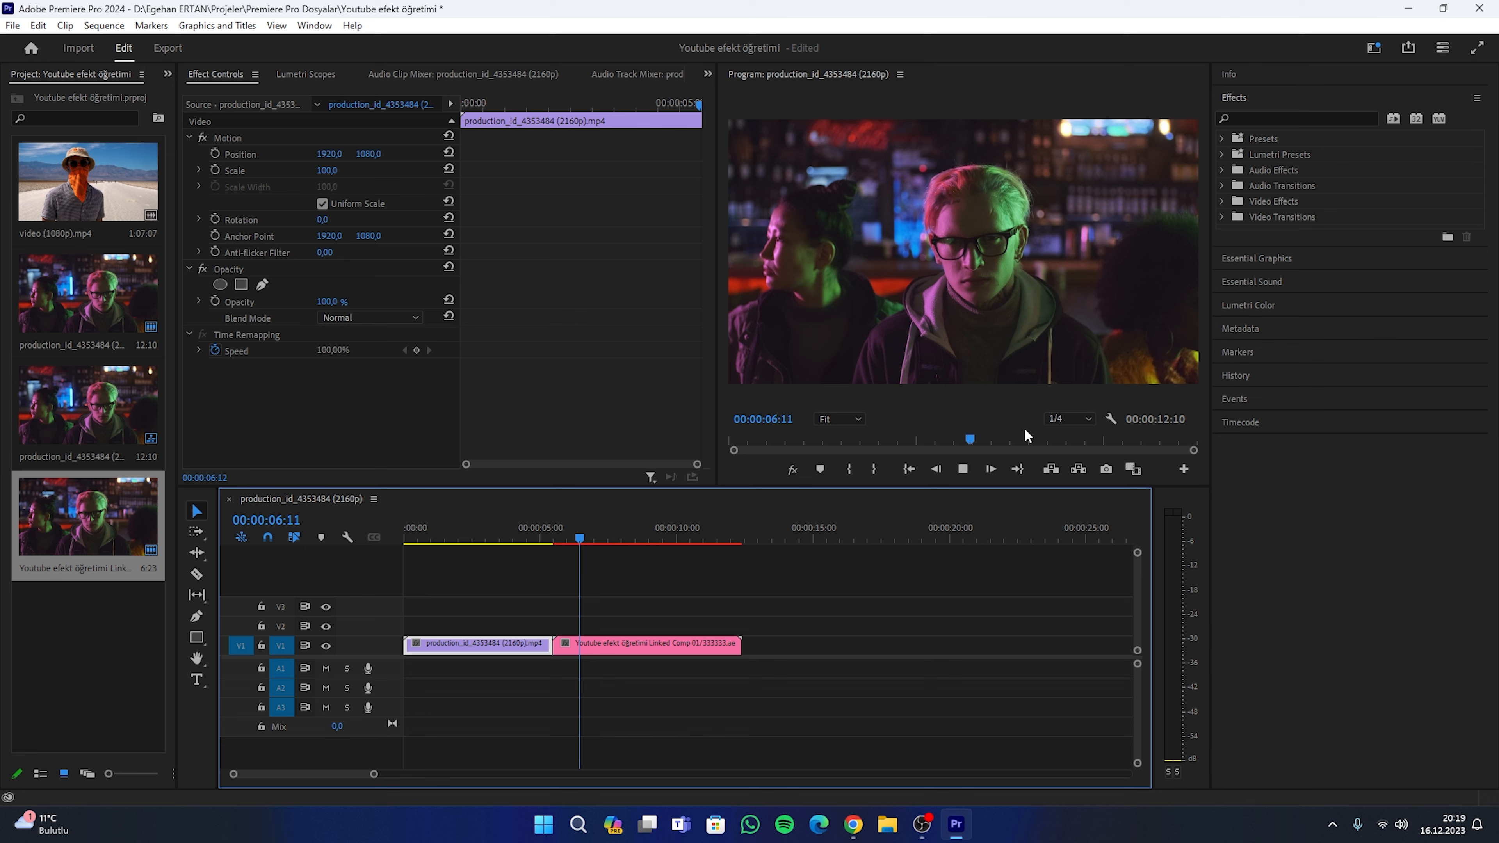
pyautogui.moveTo(1024, 440); pyautogui.dragTo(366, 549)
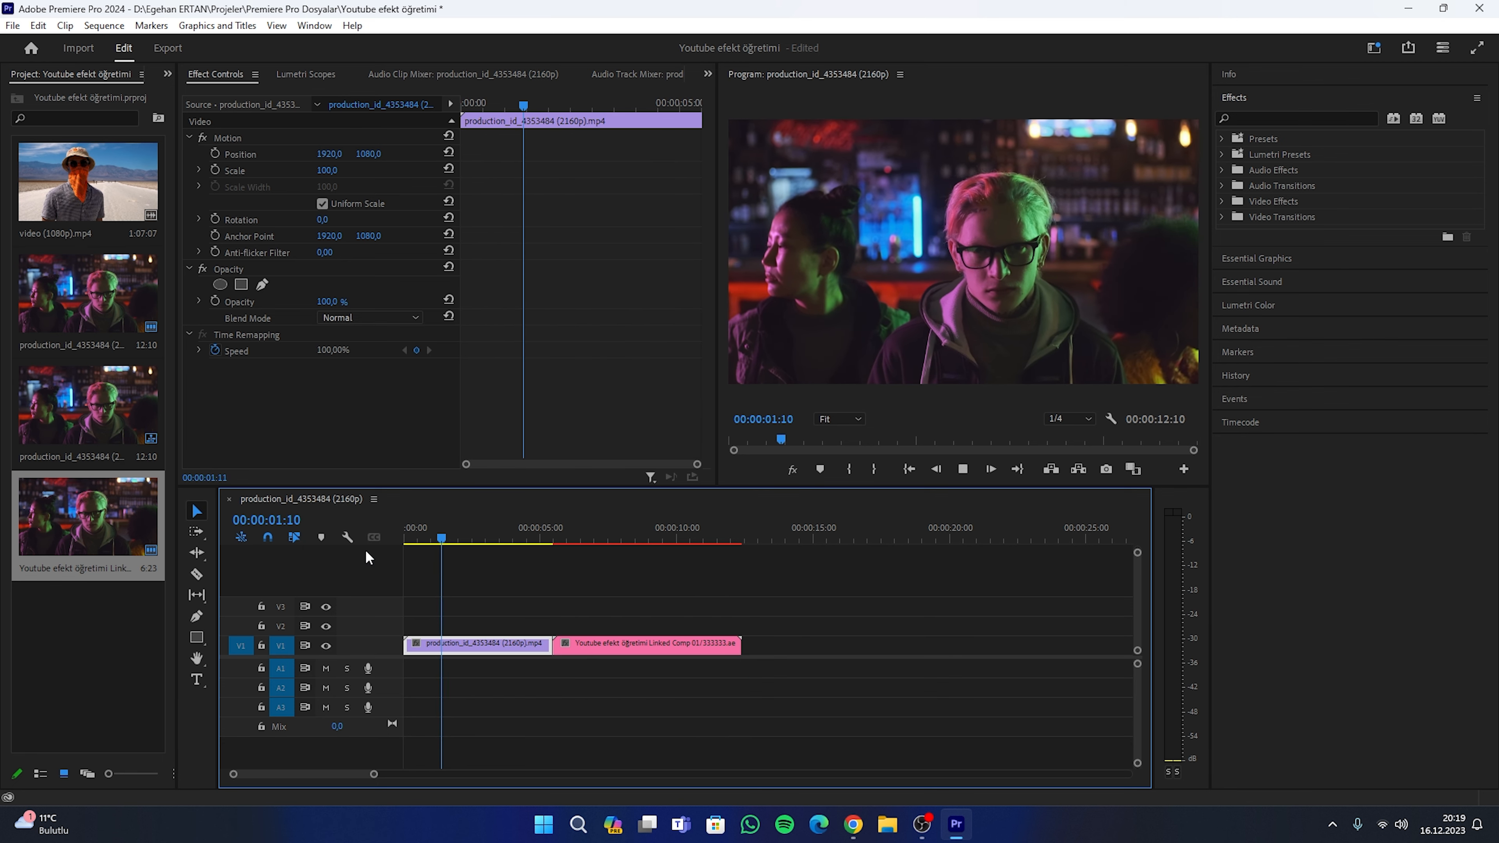
pyautogui.press('space')
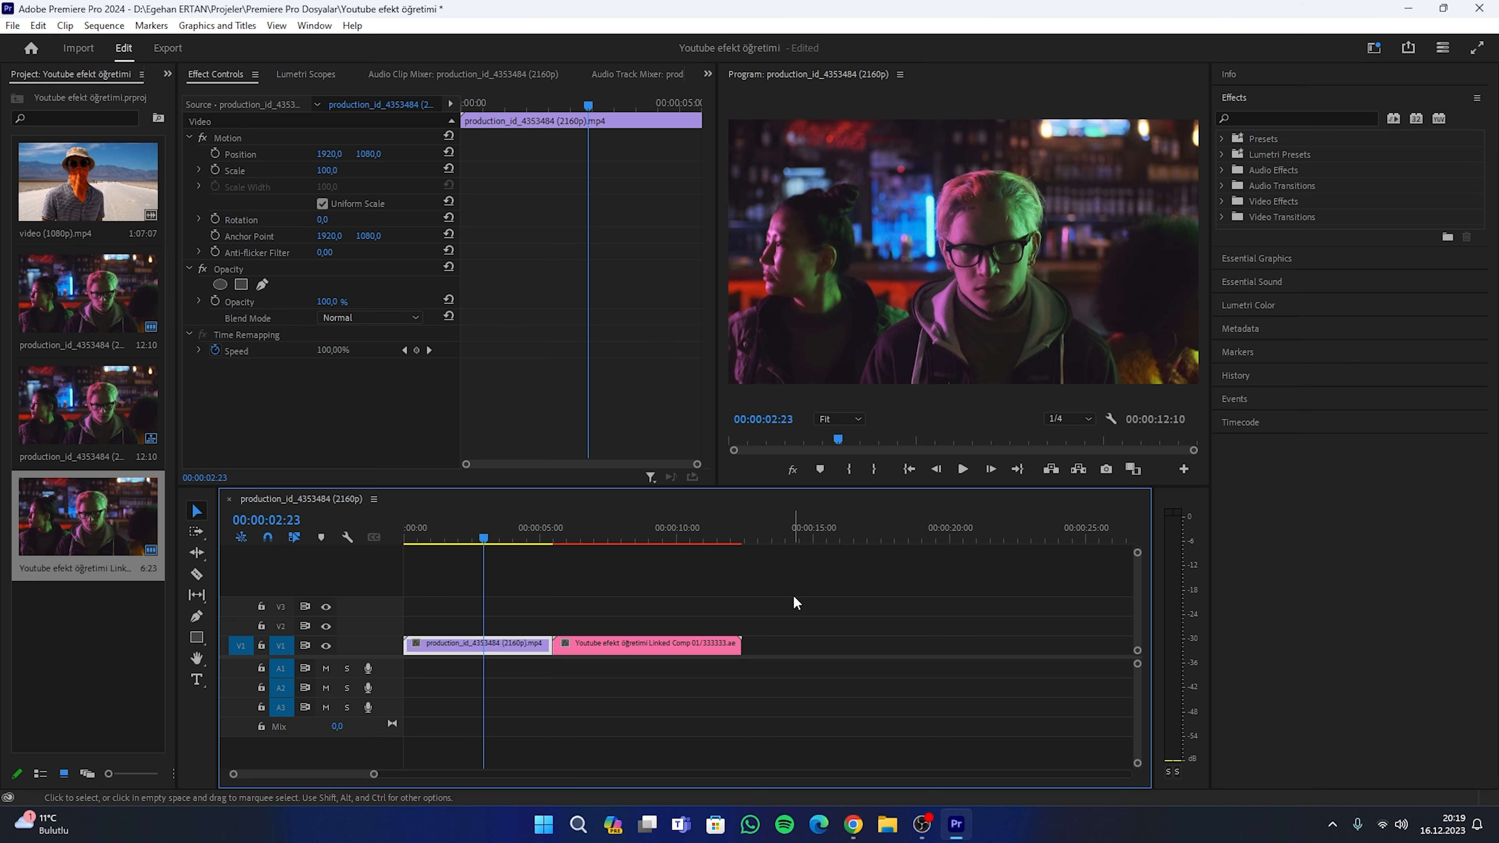
pyautogui.press('space')
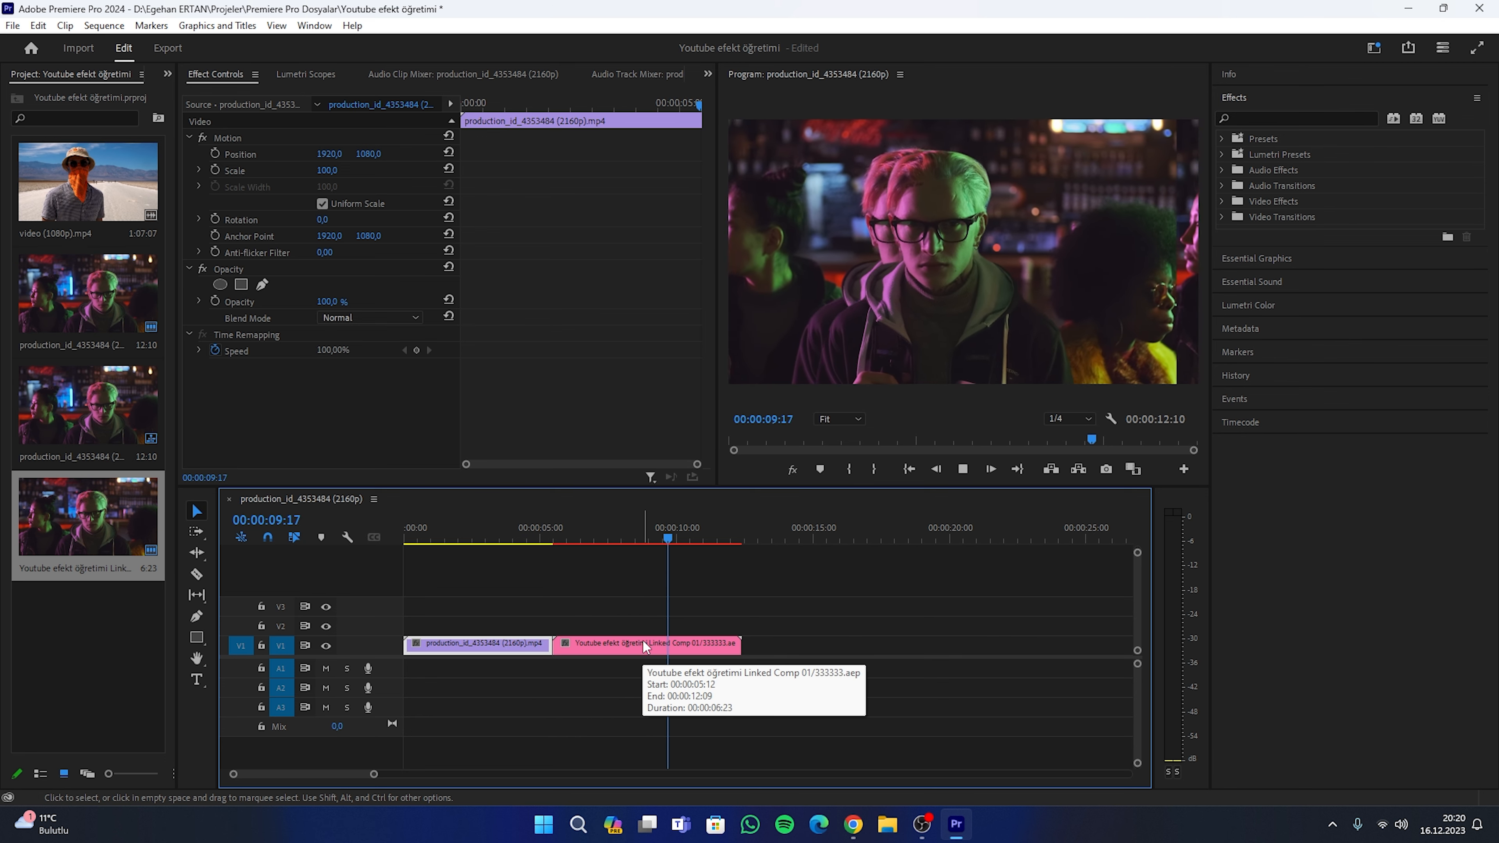
pyautogui.press('space')
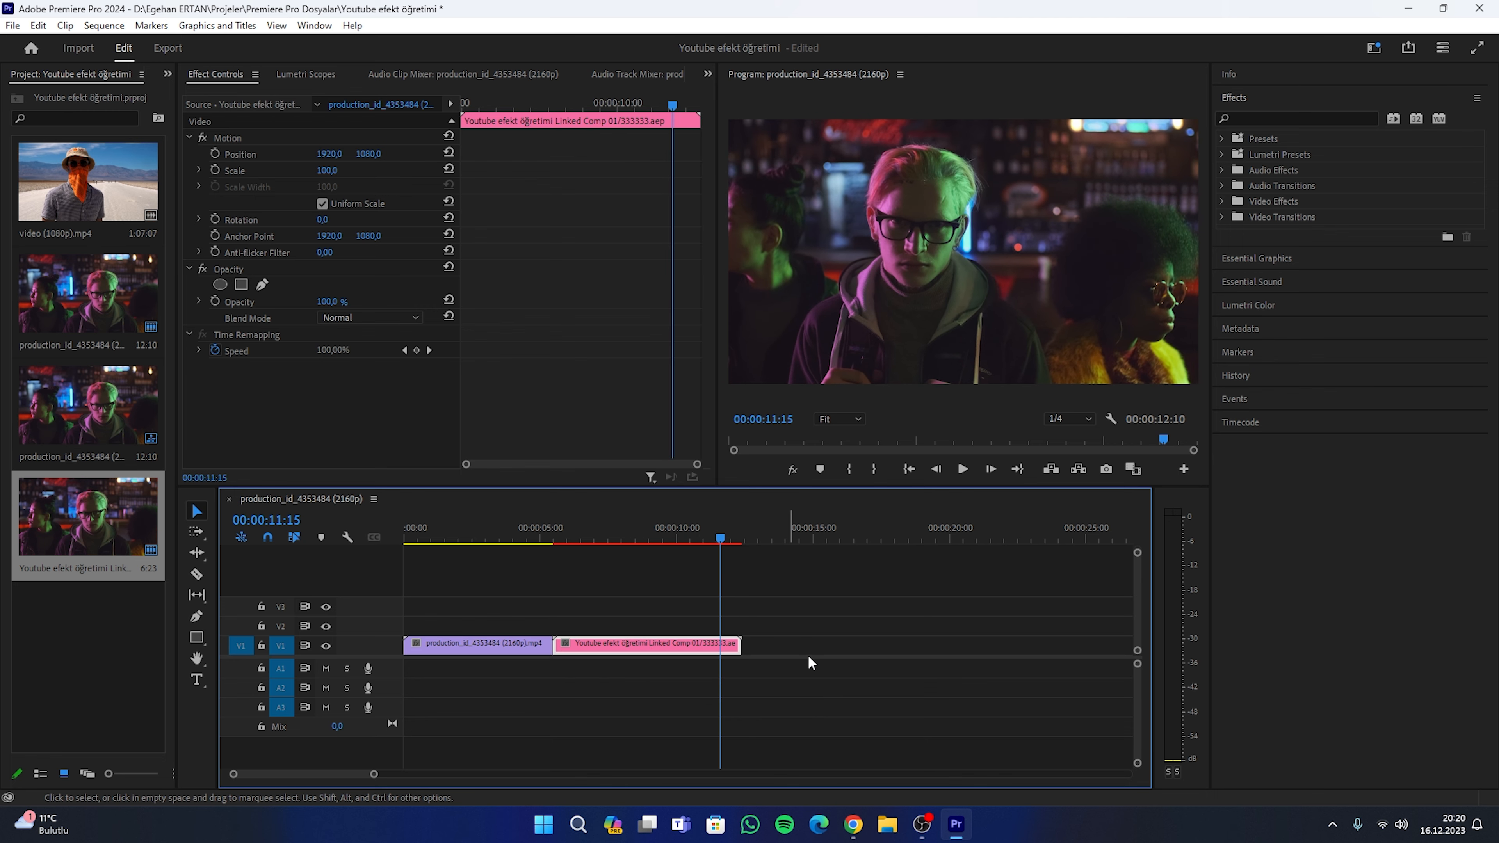
pyautogui.click(808, 654)
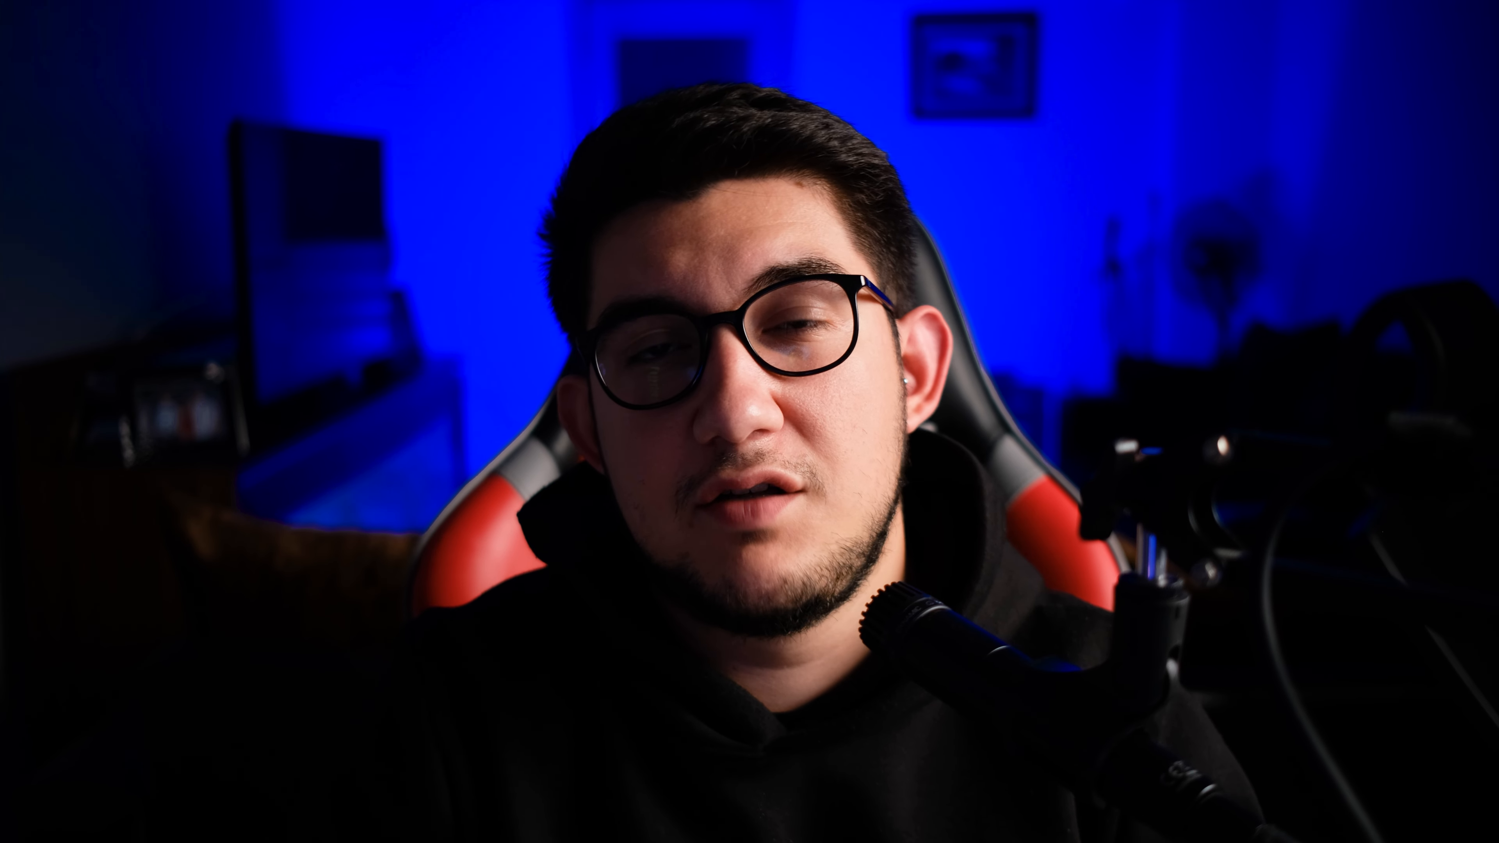